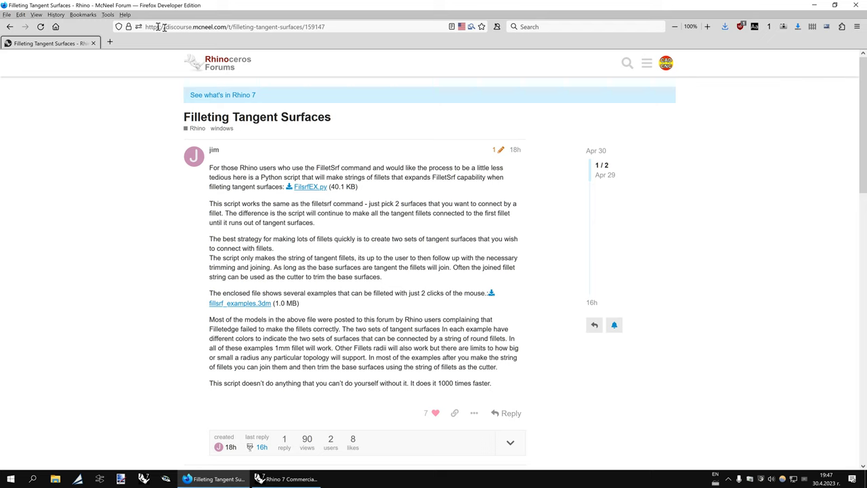
Leave the Firefox forum thread on filleting tangent surfaces and switch to the Rhino 7 window
left_click(326, 27)
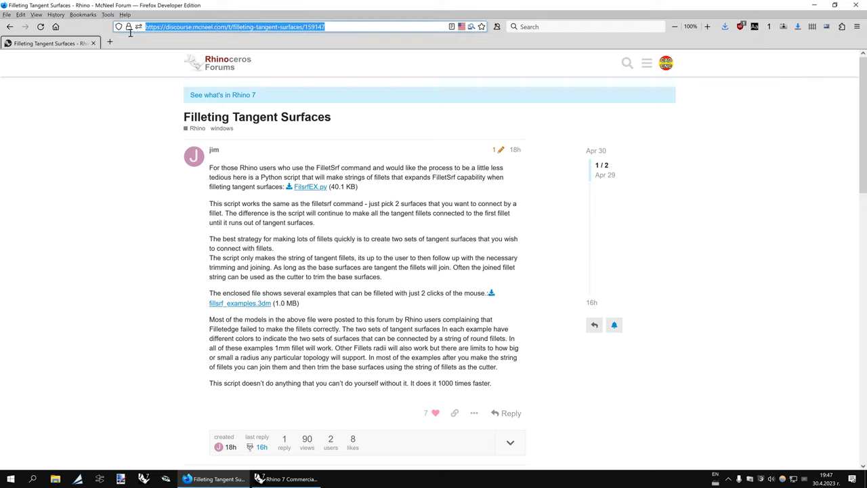
left_click(153, 180)
left_click(288, 479)
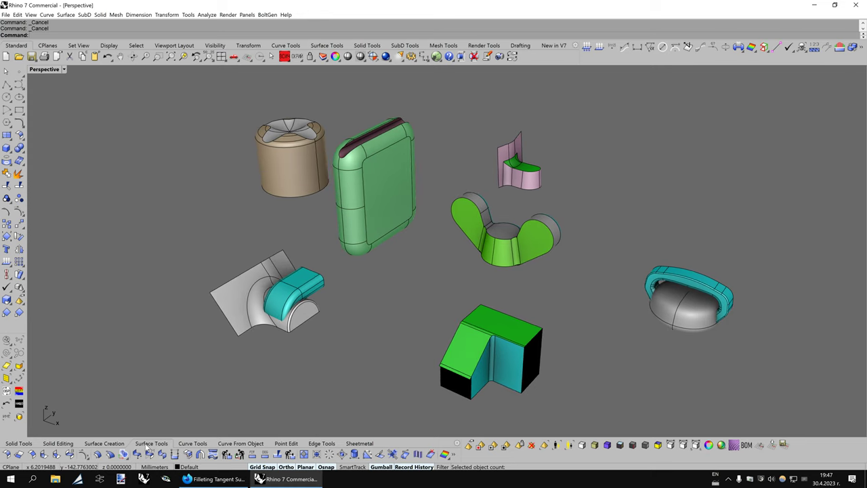
Confirm the Fillet Surface button runs the FilsrfEX.py script, then launch it
right_click(6, 454, "shift")
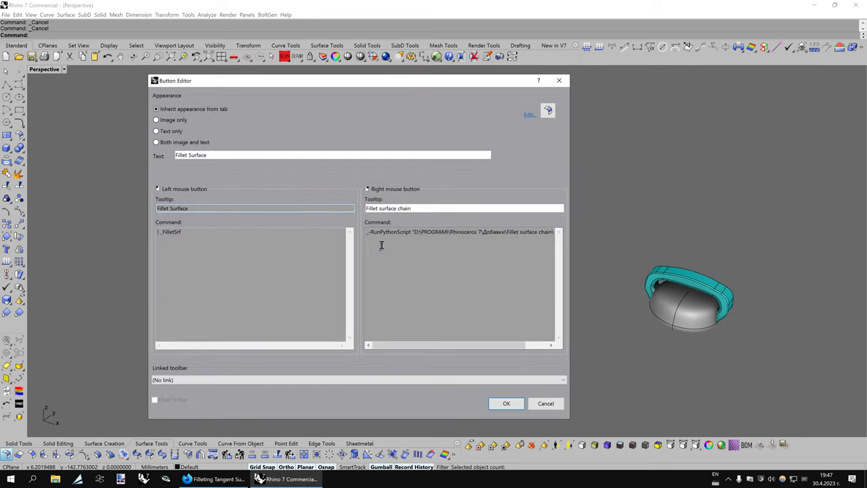
left_click(483, 231)
left_click(535, 233)
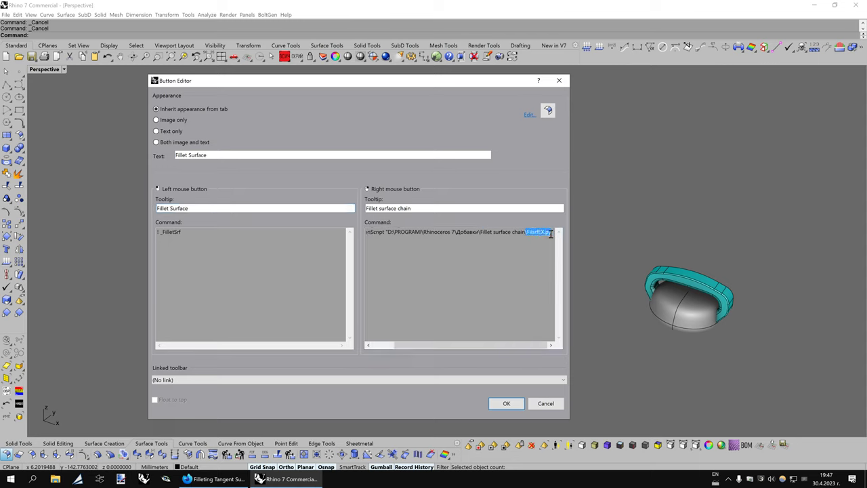
left_click(546, 403)
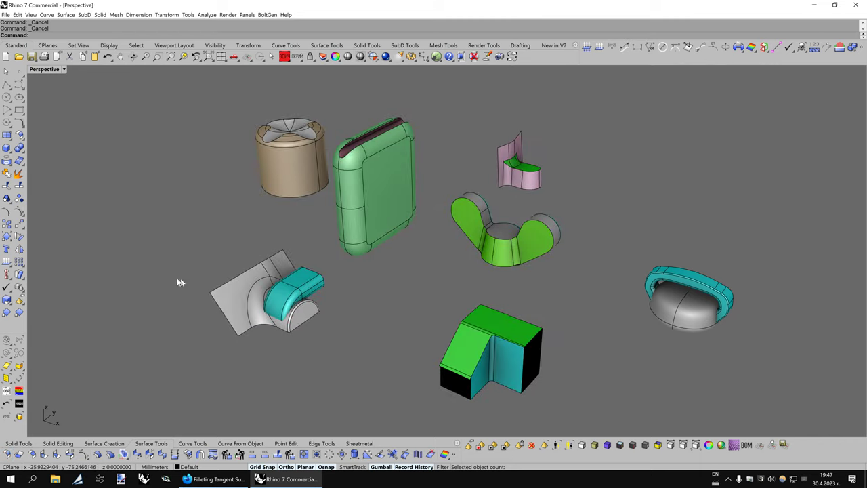
left_click(5, 455)
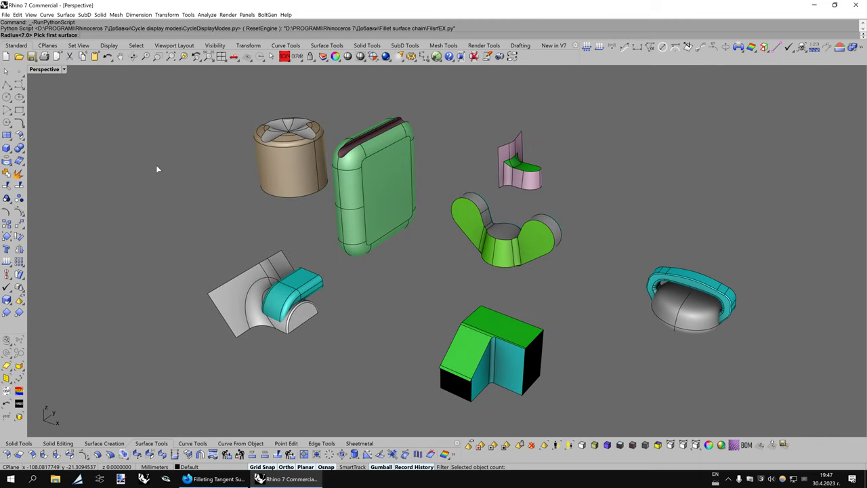
Build a radius-1 fillet chain between the maroon slot and the green body
type("1")
key("Return")
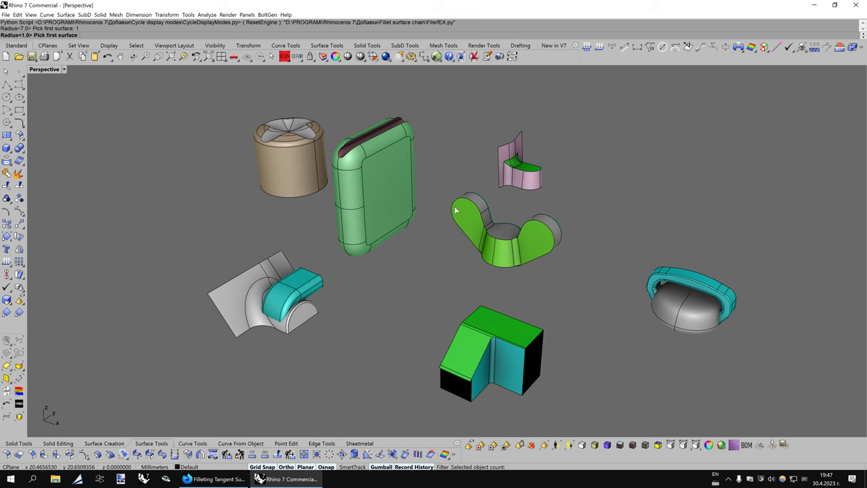
scroll(454, 207, "up", 2)
scroll(453, 207, "up", 3)
scroll(406, 197, "up", 2)
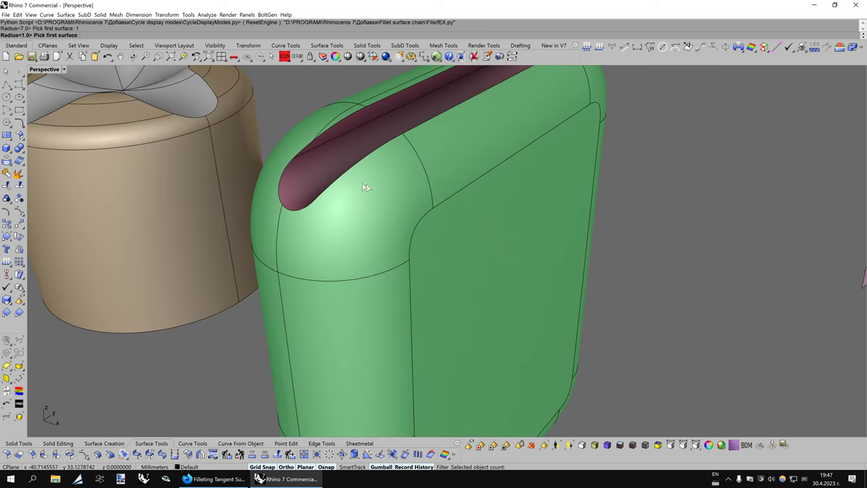
left_click(307, 187)
left_click(267, 196)
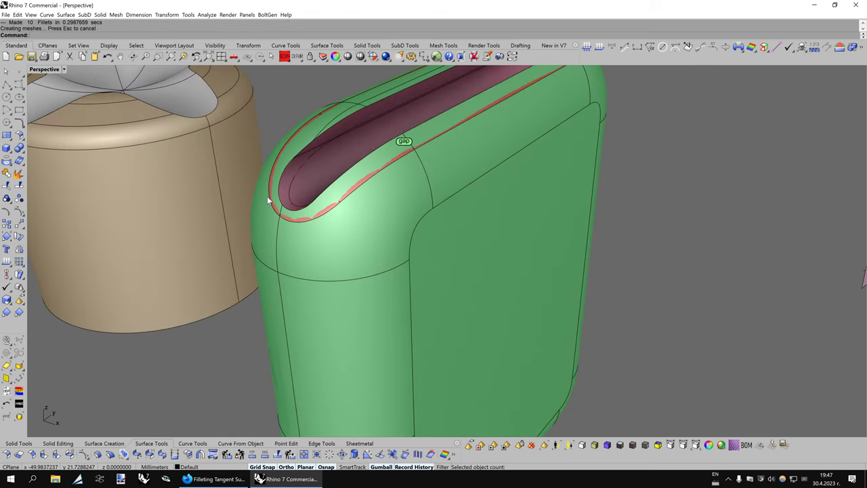
Switch to the BobiX9 display mode and select the ten newly created fillets
mouse_move(267, 196)
right_mouse_down()
mouse_move(542, 225)
mouse_move(347, 184)
mouse_move(481, 217)
right_mouse_up()
scroll(537, 232, "up", 3)
key("ctrl+alt+g")
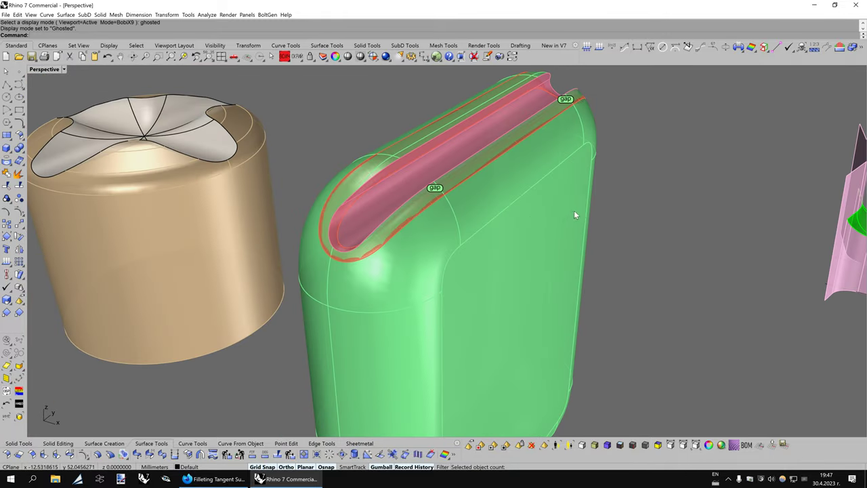
key("Down")
key("Down")
key("Up")
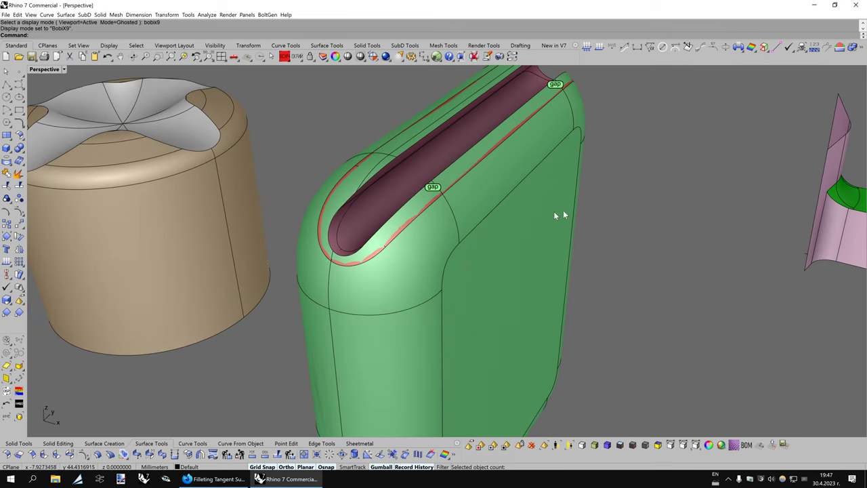
key("Up")
left_click(288, 58)
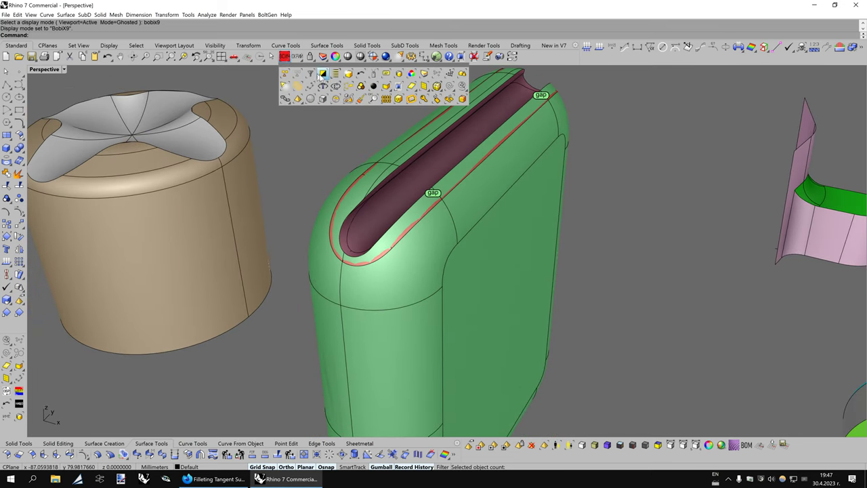
left_click(349, 74)
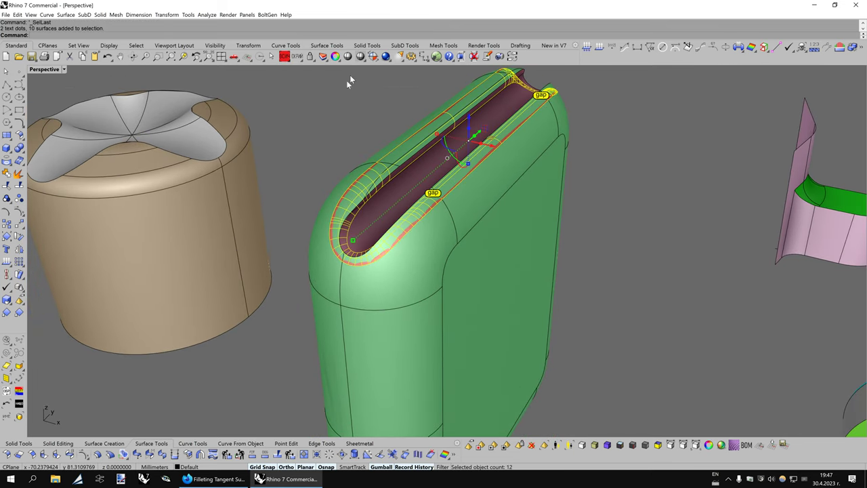
Join the ten fillets, split the green body with them, and delete the inner piece
left_click(7, 173)
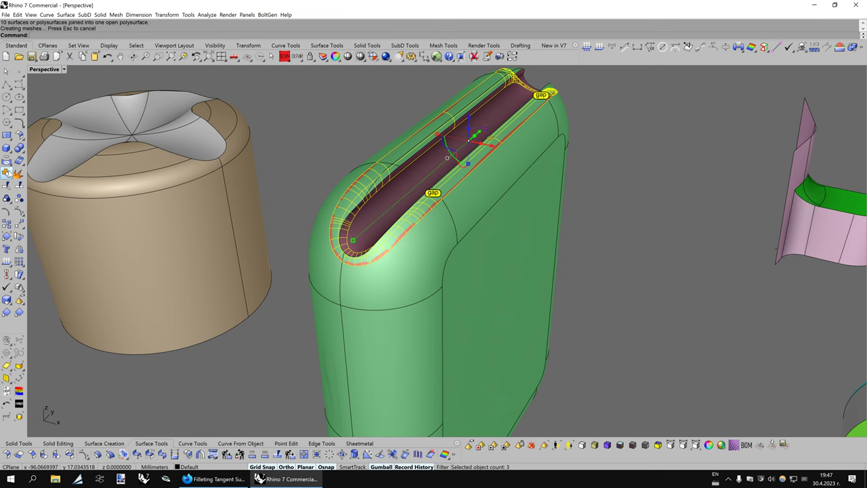
mouse_move(430, 239)
right_mouse_down()
mouse_move(509, 238)
mouse_move(429, 241)
right_mouse_up()
left_click(429, 240)
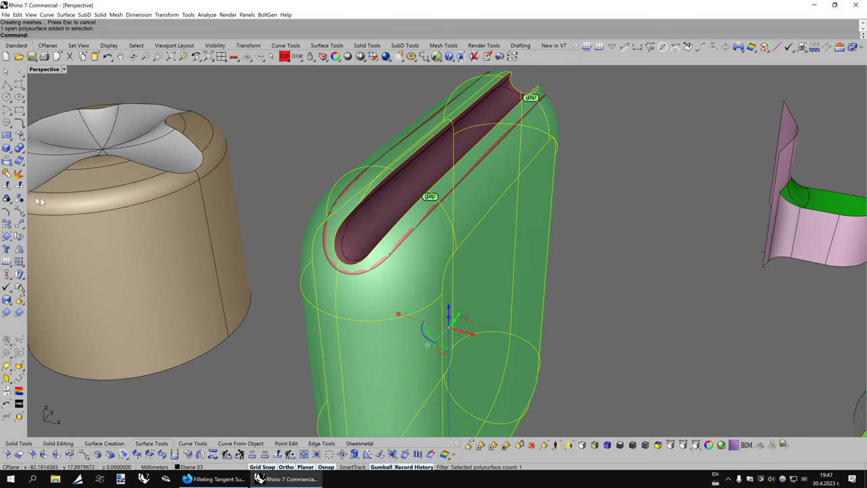
left_click(18, 185)
left_click(385, 266)
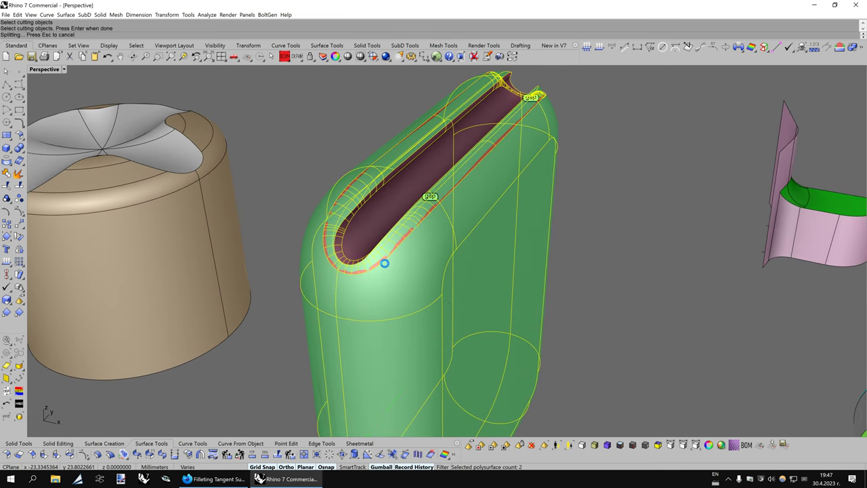
key("Return")
key("Delete")
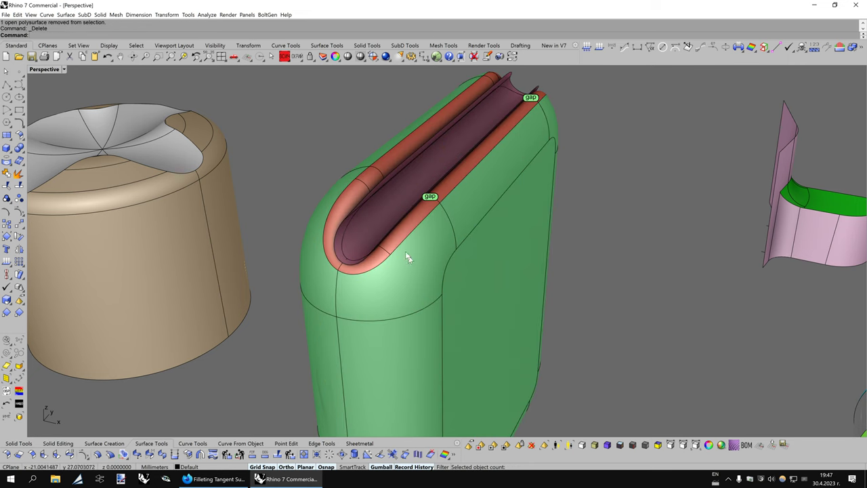
Split the maroon slot surfaces with the fillet chain and delete the unwanted edge pieces
left_click(369, 232)
right_click_drag(358, 225, 352, 225)
key("Return")
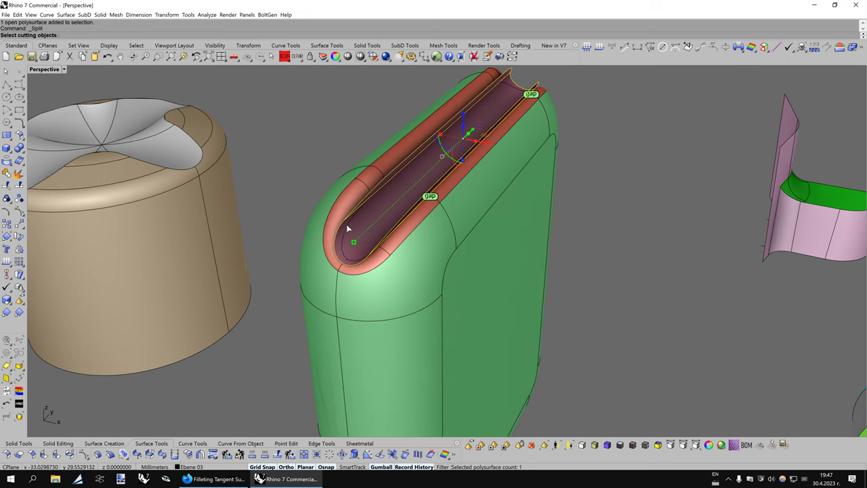
left_click(346, 224)
key("Return")
left_click(356, 228, "ctrl")
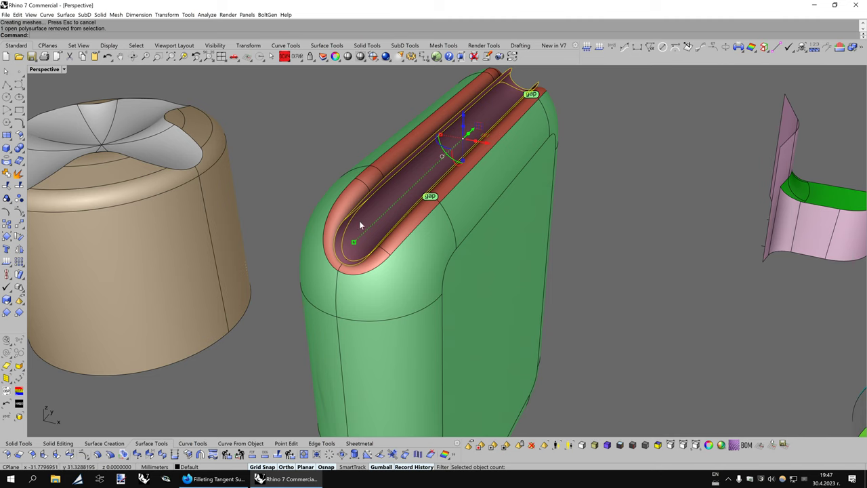
key("Delete")
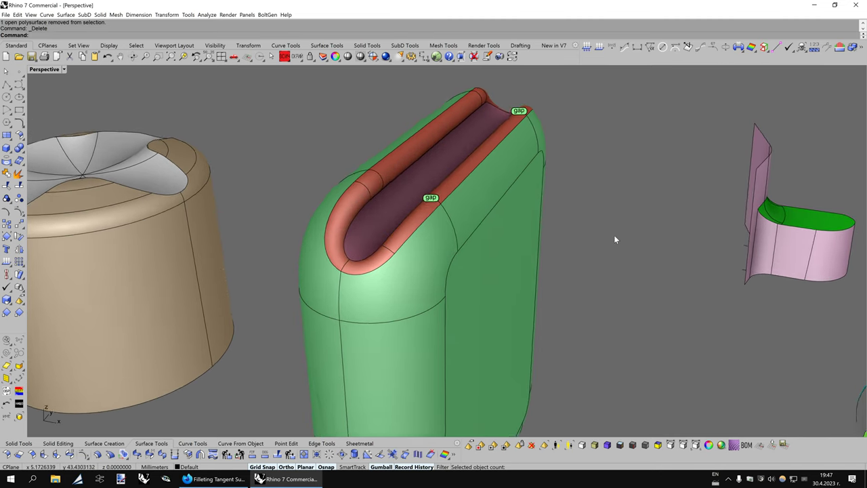
Orbit to a side view and zoom around to inspect the trimmed slot fillets
scroll(613, 234, "up", 5)
key("Down")
key("Down")
key("Down")
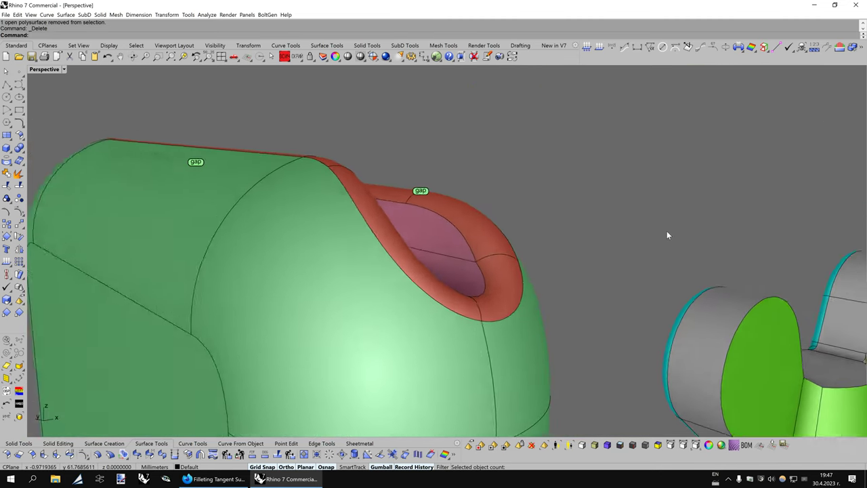
scroll(668, 235, "up", 3)
scroll(667, 235, "up", 2)
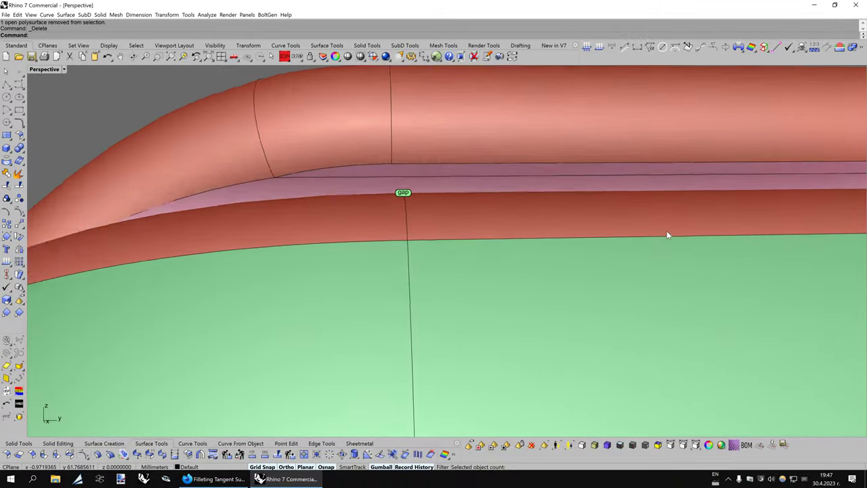
scroll(668, 235, "down", 1)
scroll(668, 235, "down", 3)
scroll(667, 231, "down", 4)
scroll(651, 319, "down", 1)
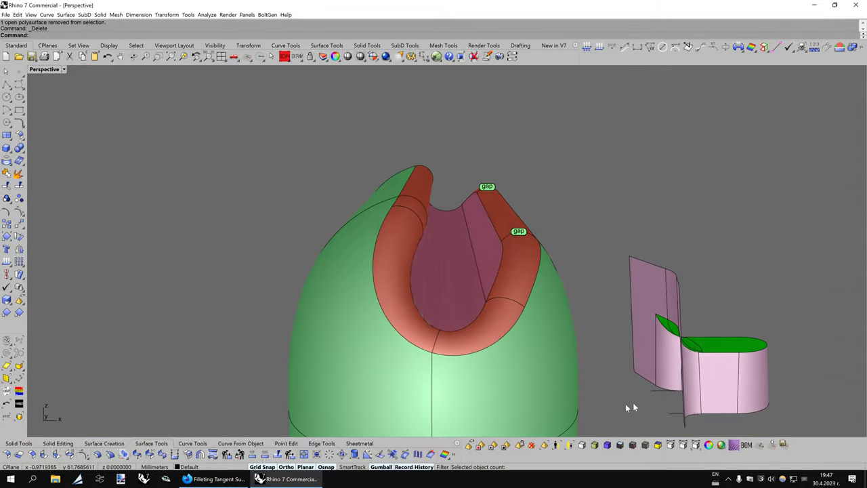
Check the slot from above in the gold Bobi4 display mode, then return to Shaded
key("ctrl+alt+r")
key("Up")
key("Up")
key("Up")
key("Up")
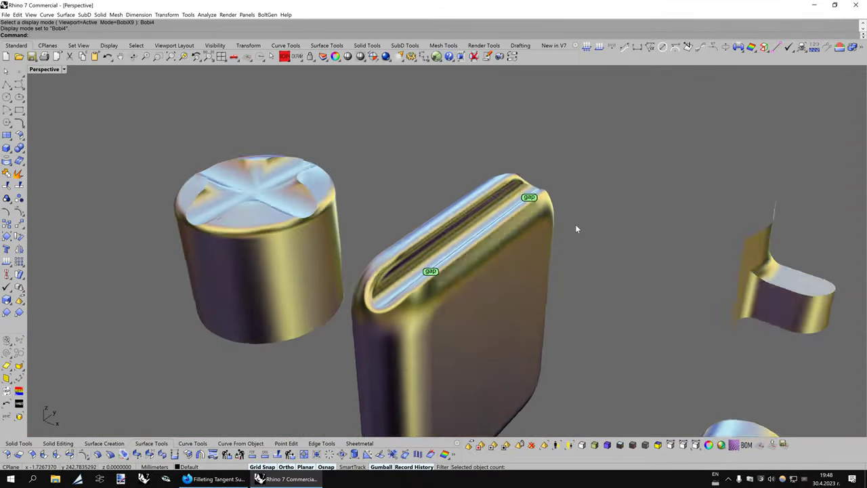
key("Up")
key("Up")
key("Down")
key("Down")
key("Down")
key("Down")
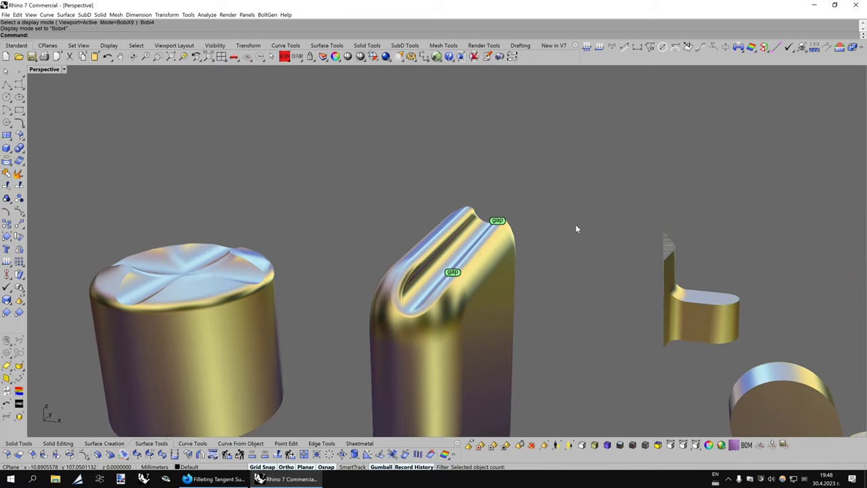
key("ctrl+alt+s")
Undo the split, the fillet join, and the radius-1 fillet script run
left_click(107, 57)
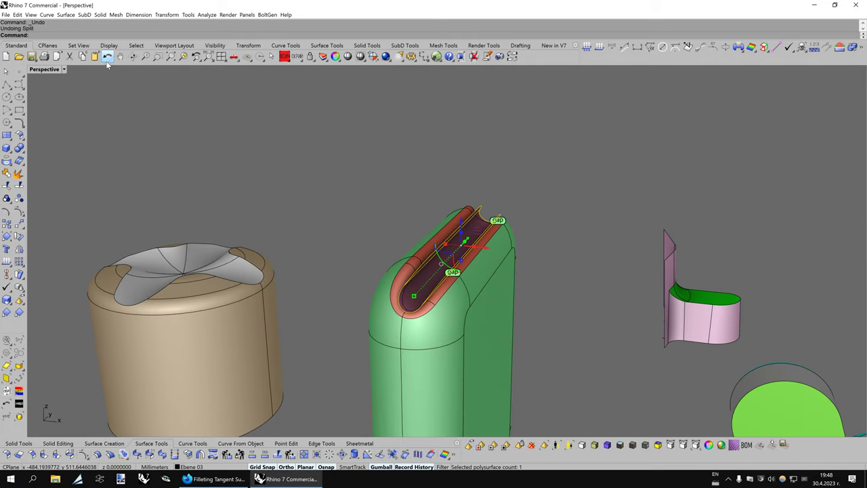
left_click(107, 57)
key("Page_Up")
key("Page_Up")
key("Page_Up")
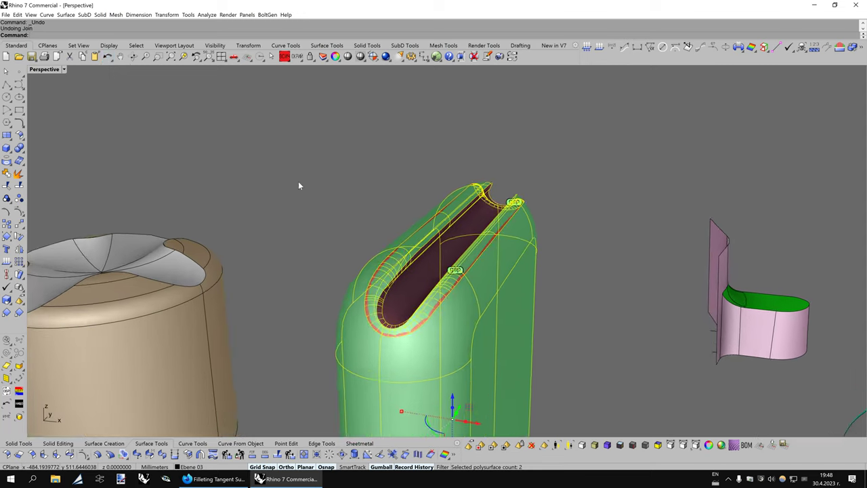
left_click(108, 56)
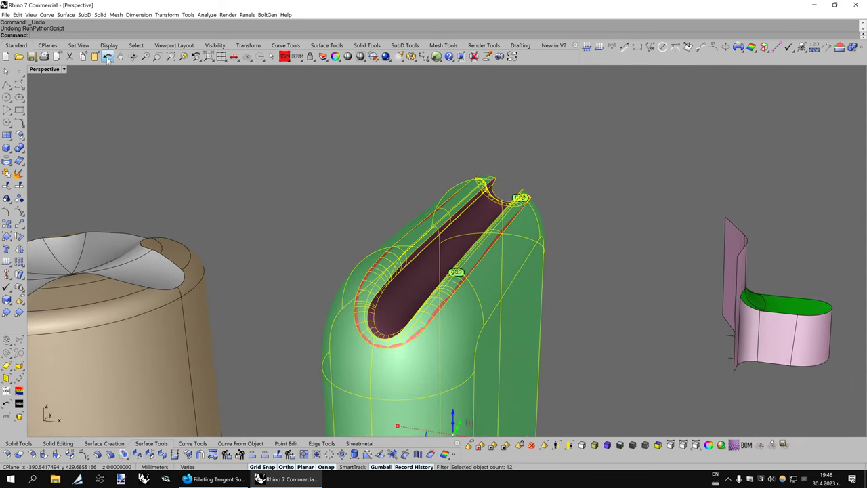
Rerun the fillet chain script at radius 2 on two surfaces of the green body
left_click(8, 454)
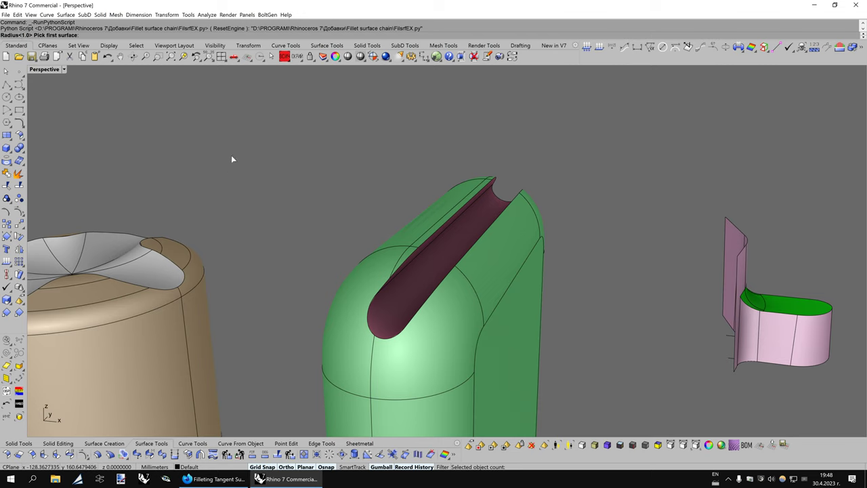
type("2")
key("Return")
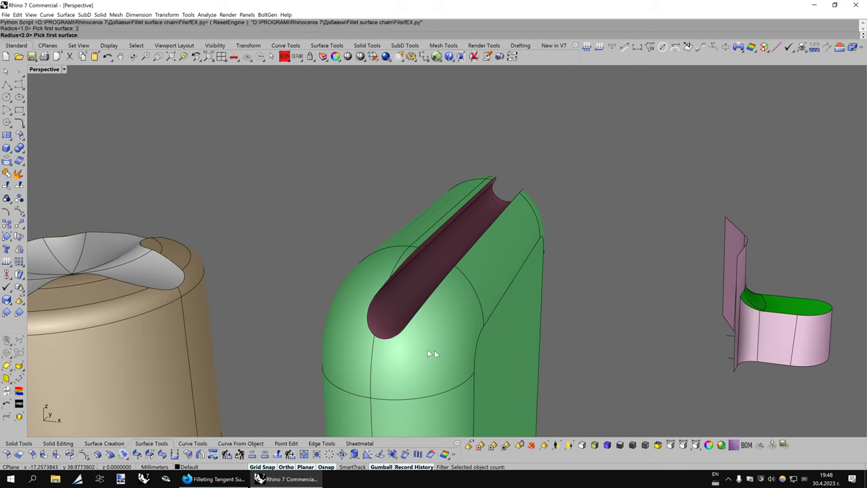
left_click(414, 344)
left_click(400, 316)
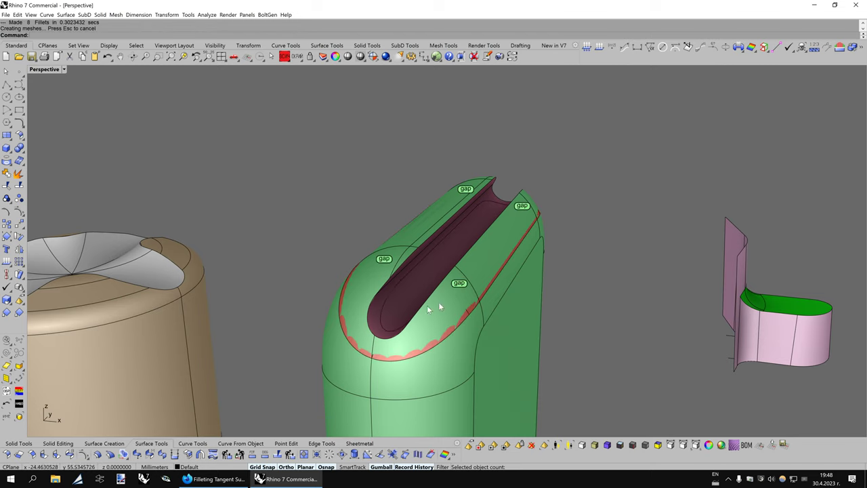
View the eight new fillets in Ghosted display from an orbited, zoomed-out angle
right_click_drag(522, 300, 550, 286)
key("Left")
key("Left")
key("Left")
key("Left")
key("Left")
key("Left")
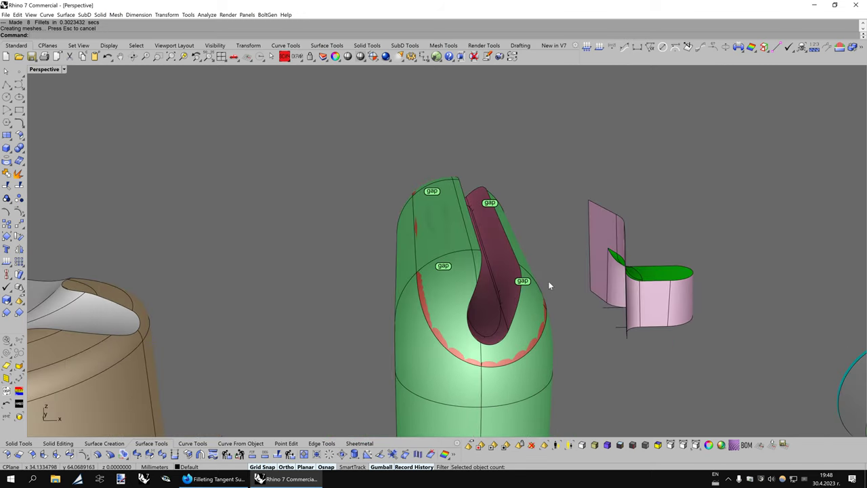
key("alt+g")
key("Down")
key("Down")
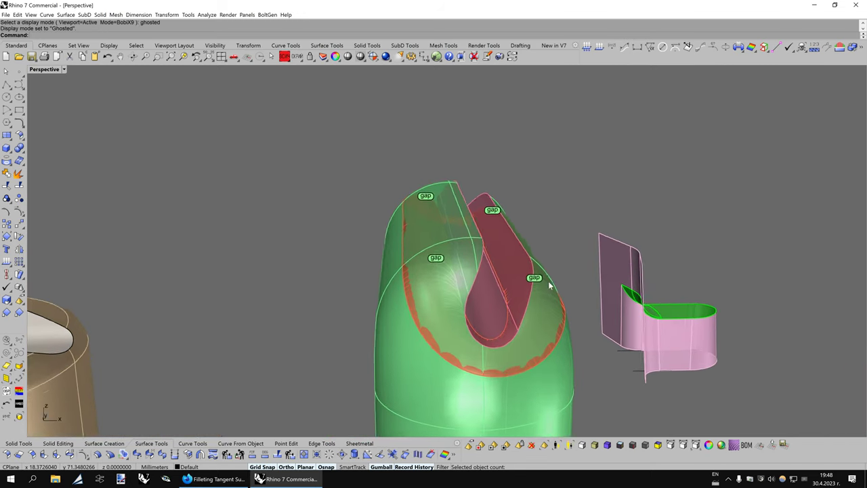
scroll(548, 281, "up", 3)
scroll(456, 214, "down", 3)
key("Up")
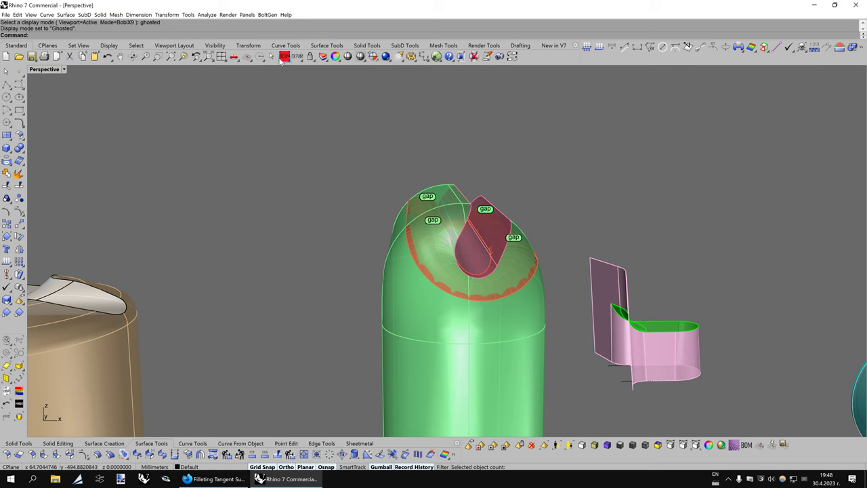
Select the eight most recent fillets with SelLast and join them into one polysurface
left_click(281, 58)
left_click(347, 73)
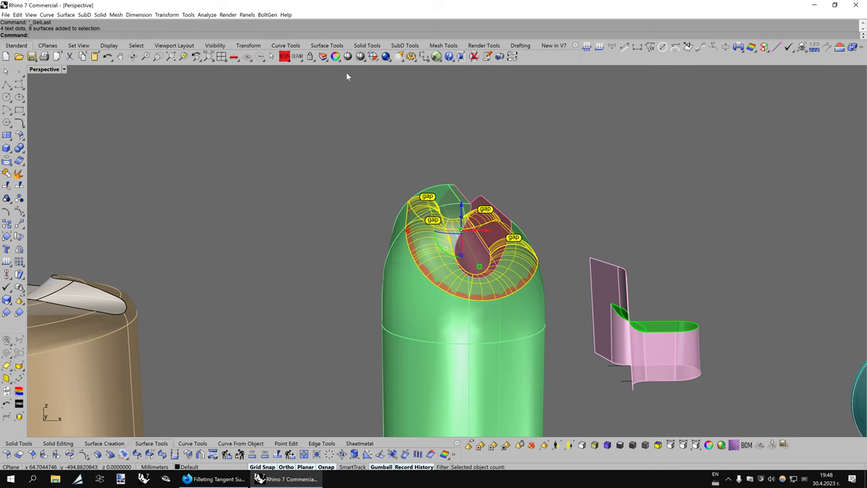
left_click(304, 161)
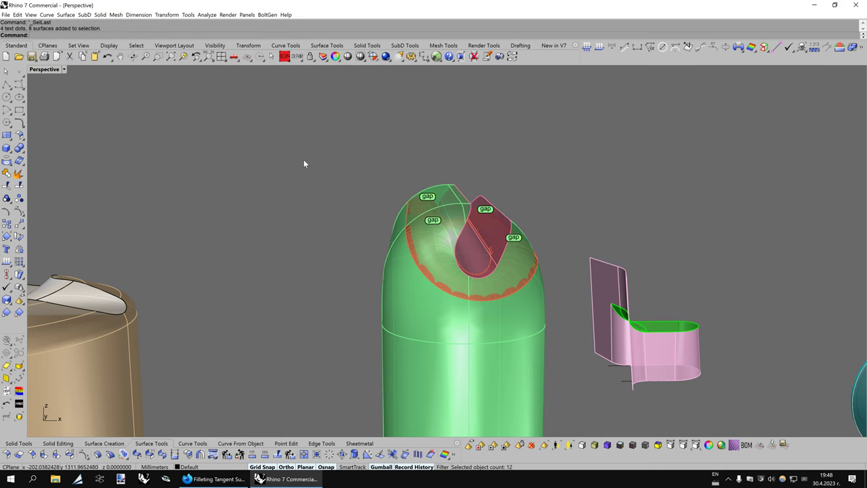
left_click(282, 59)
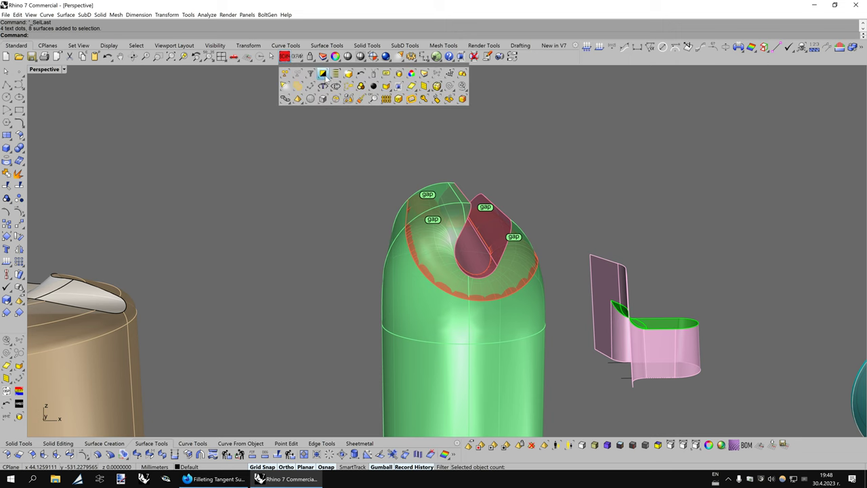
left_click(348, 73)
left_click(7, 173)
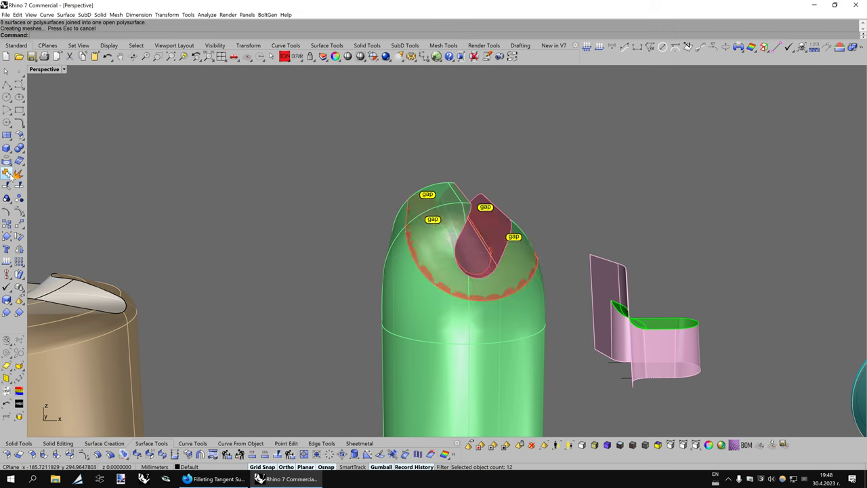
Split the green body with the fillet polysurface and delete the unwanted piece
mouse_move(168, 181)
right_mouse_down()
mouse_move(499, 251)
mouse_move(448, 275)
mouse_move(417, 312)
right_mouse_up()
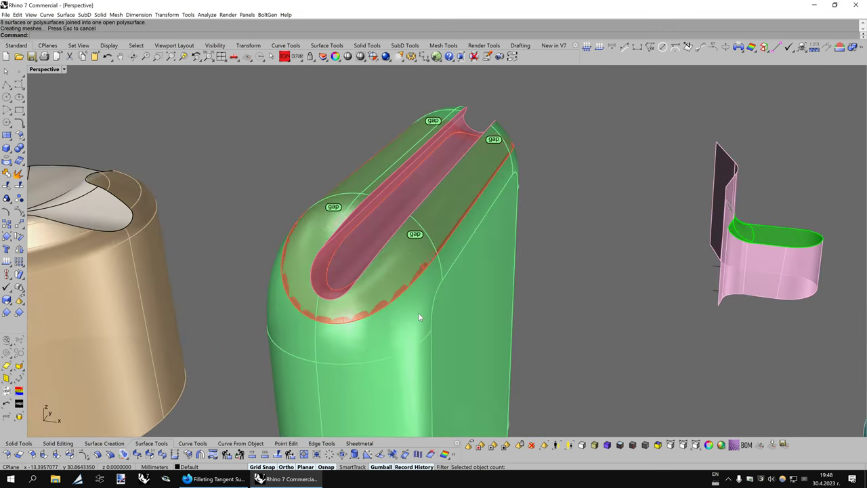
left_click(415, 314)
left_click(19, 185)
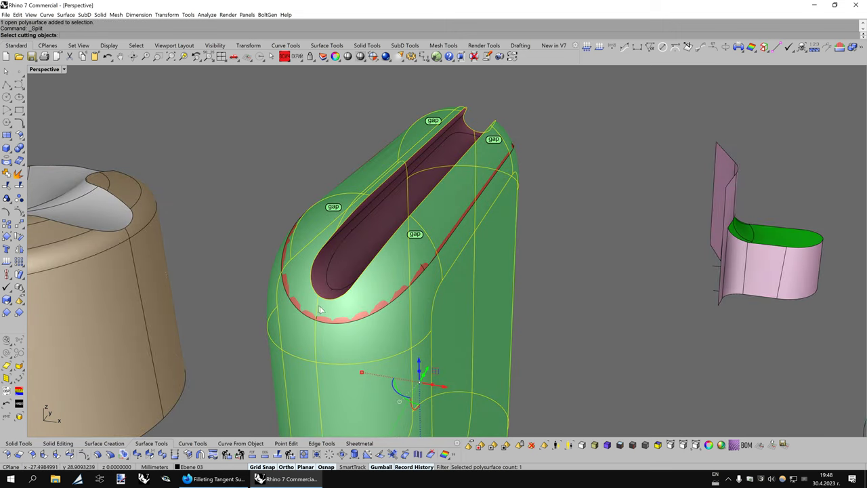
left_click(330, 324)
right_click(329, 322)
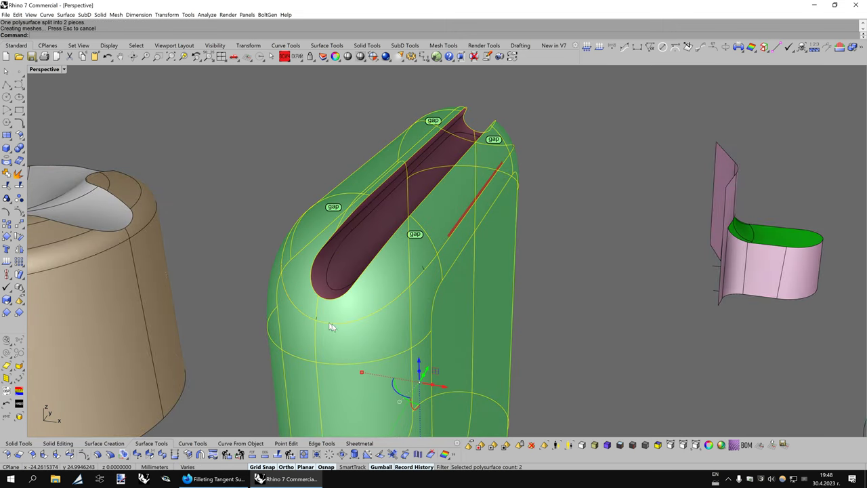
right_click(350, 259)
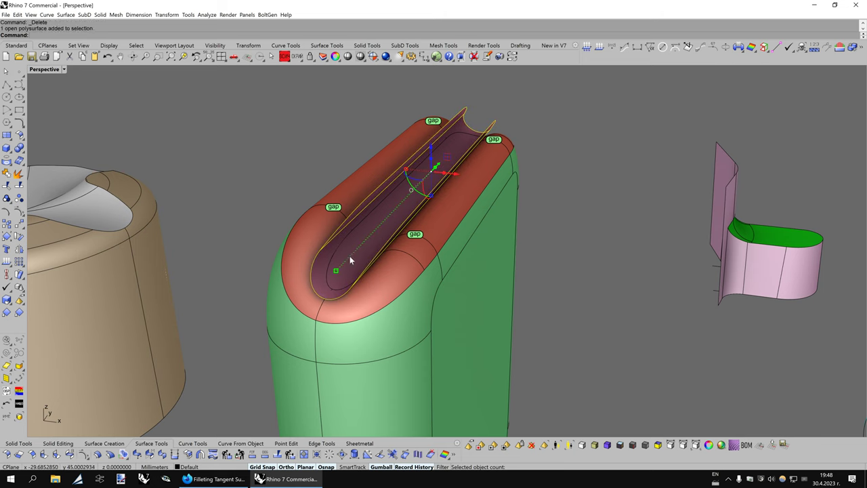
left_click(336, 246)
key("Escape")
left_click(352, 239, "ctrl")
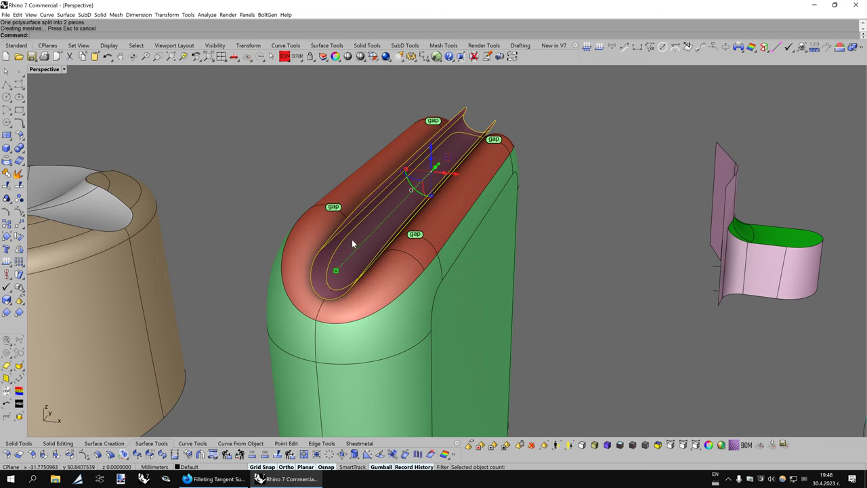
key("Delete")
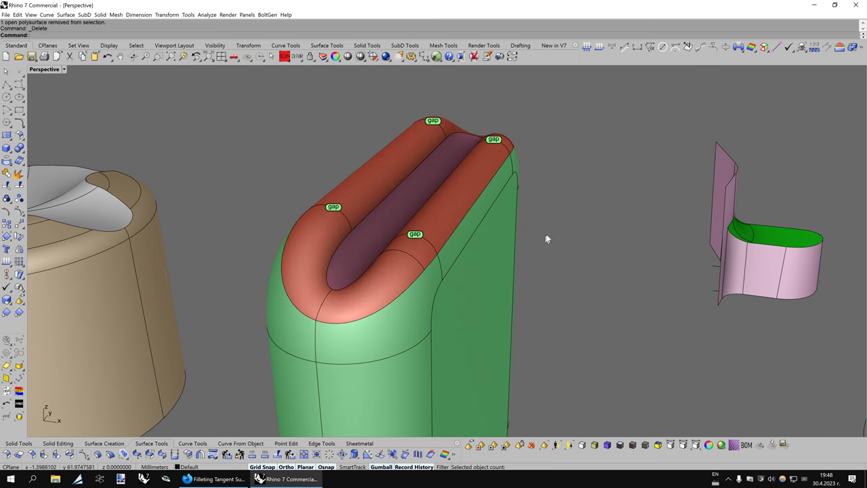
Try a radius-7 fillet chain between the grey petal and cylinder top, then discard it
scroll(553, 238, "down", 8)
scroll(559, 237, "up", 10)
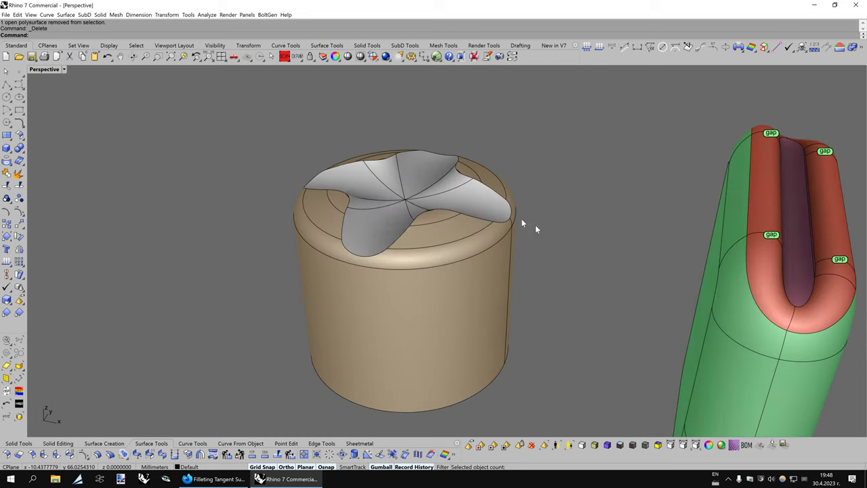
scroll(419, 243, "up", 2)
scroll(416, 245, "up", 3)
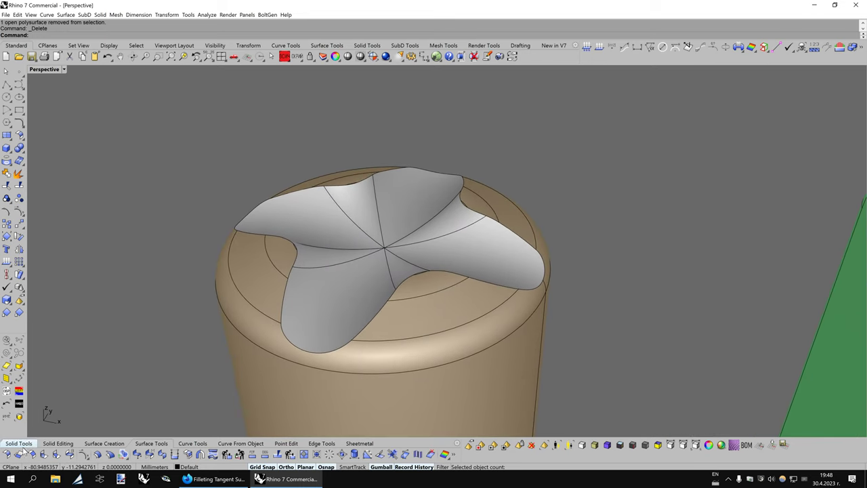
left_click(7, 454)
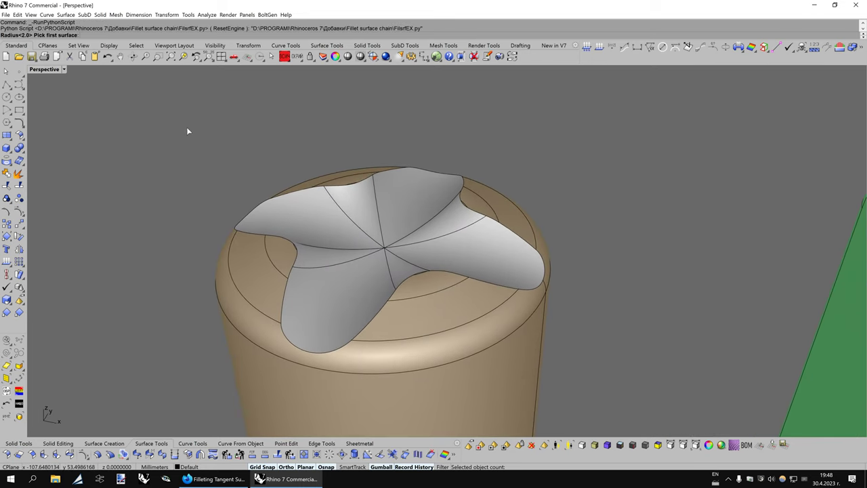
type("7")
key("Return")
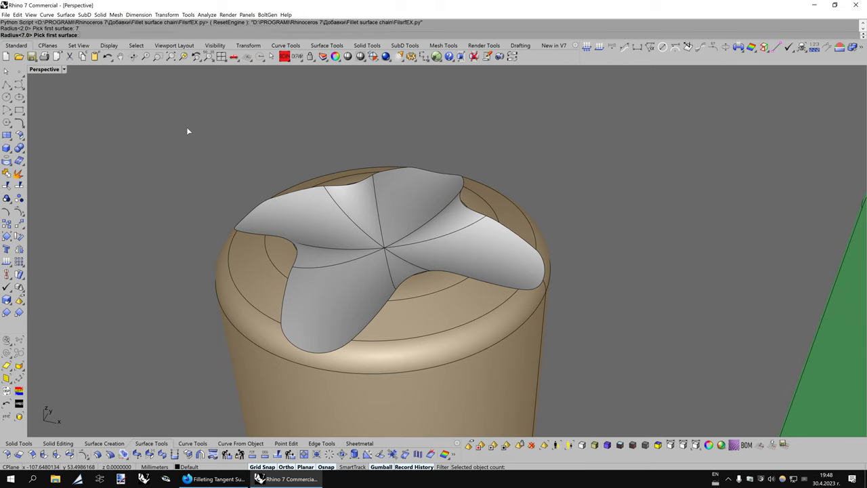
left_click(368, 308)
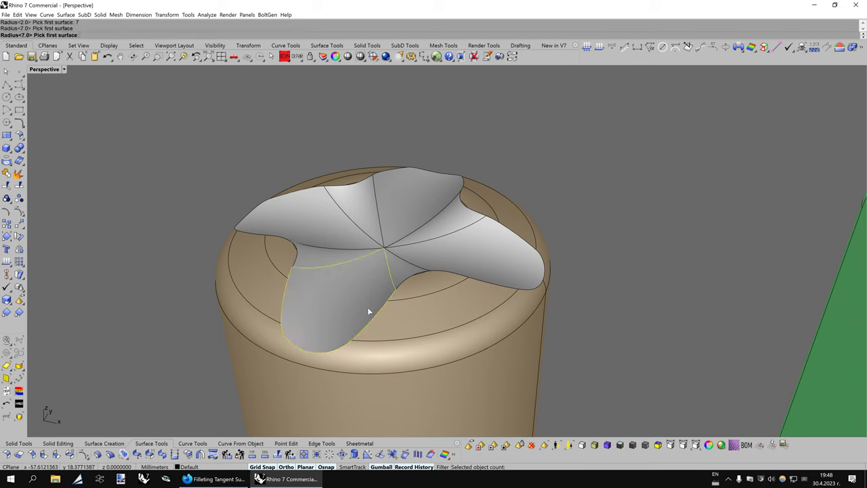
left_click(399, 317)
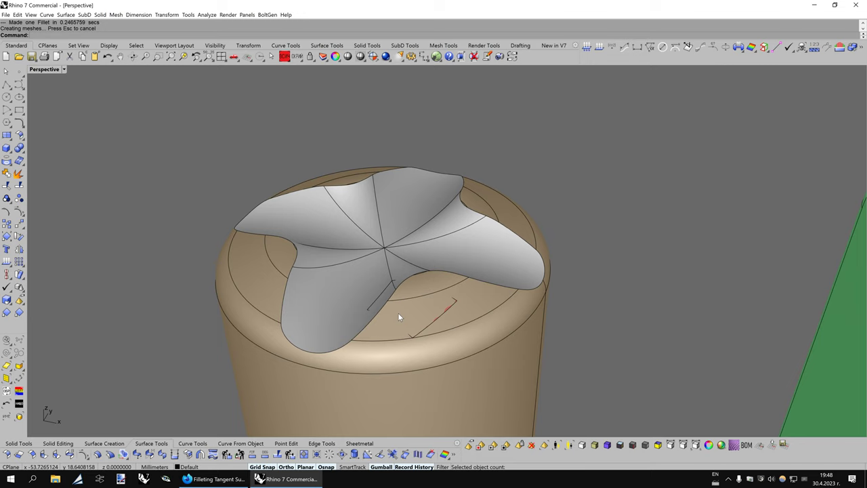
key("Return")
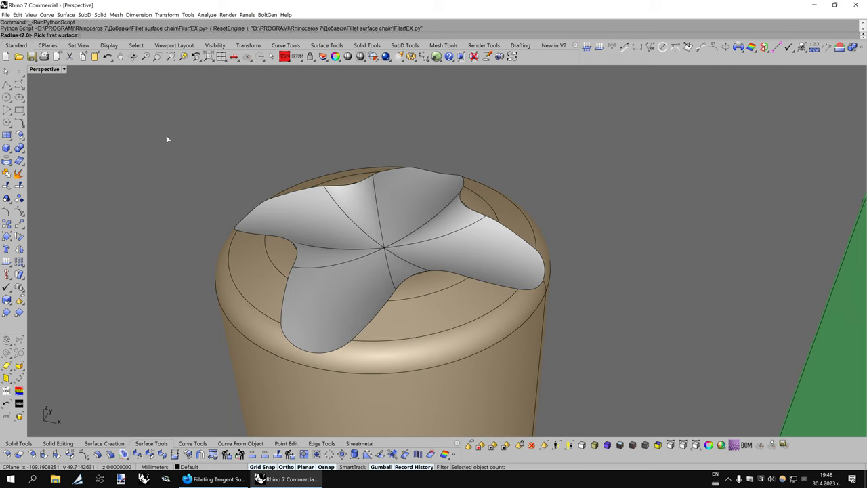
type("4")
Try a radius-4 fillet chain on the petal and cylinder top, then discard it
key("Return")
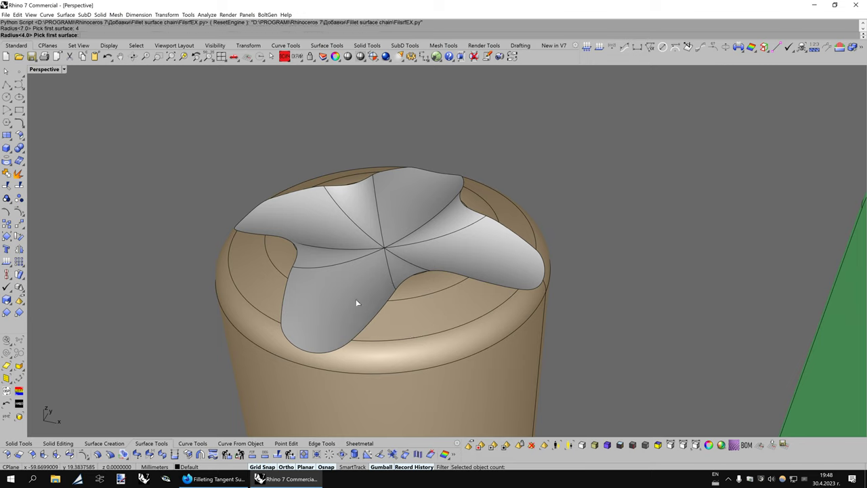
left_click(357, 303)
left_click(401, 325)
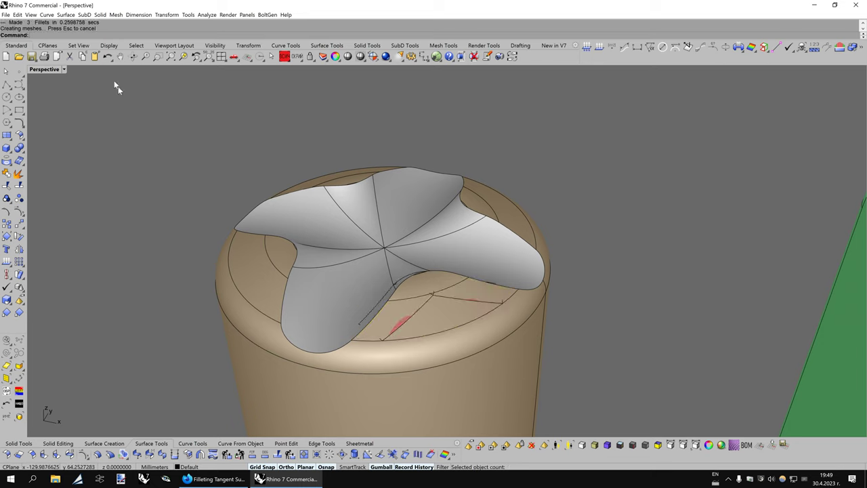
key("Return")
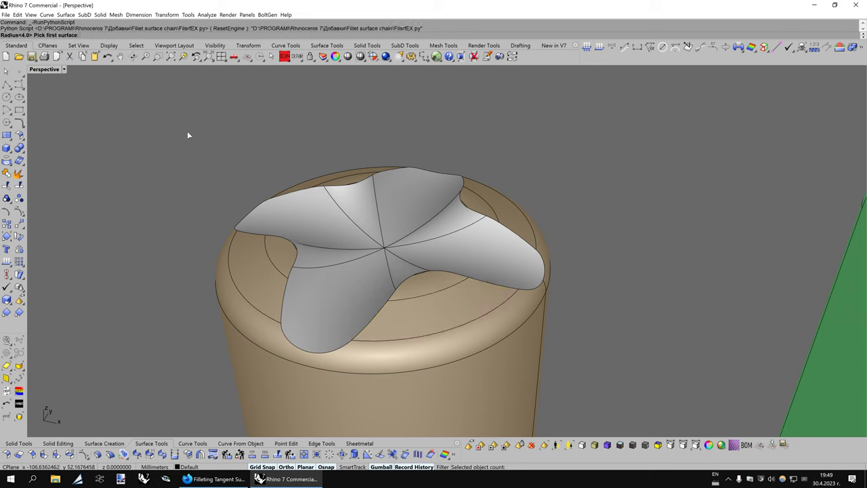
type("3")
Try radius 3 on the petal and cylinder top, undo it, and restart at radius 2
key("Return")
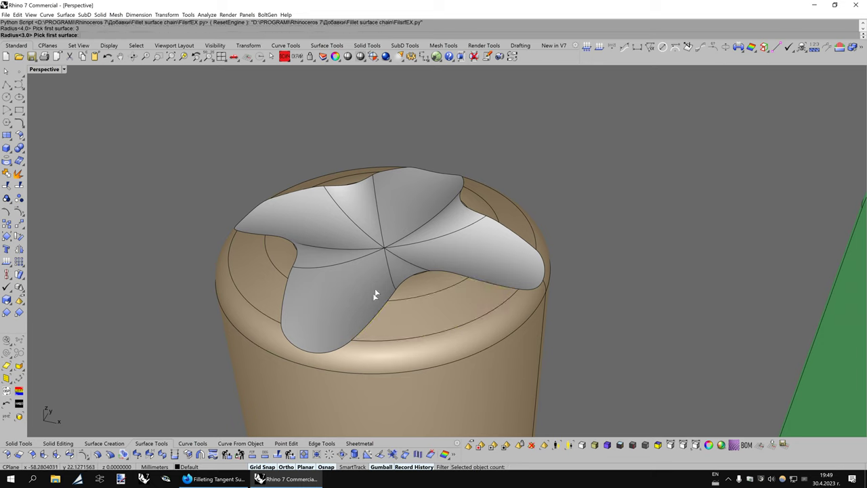
left_click(374, 294)
left_click(395, 329)
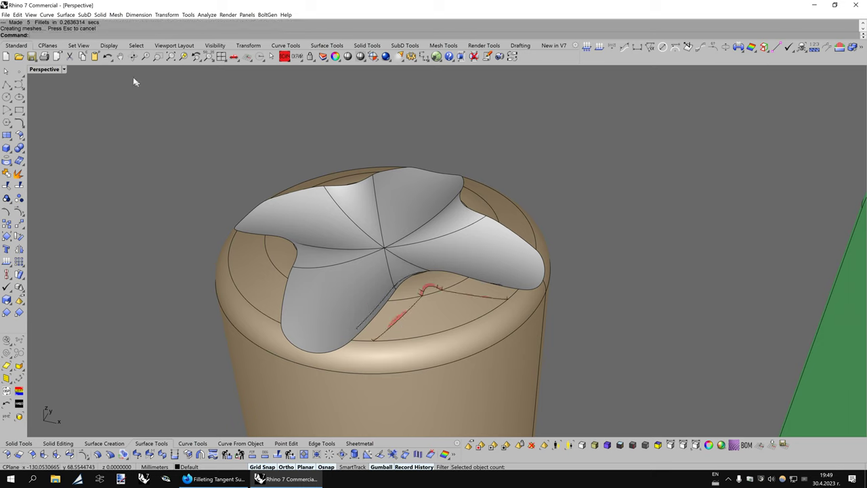
left_click(108, 58)
key("Return")
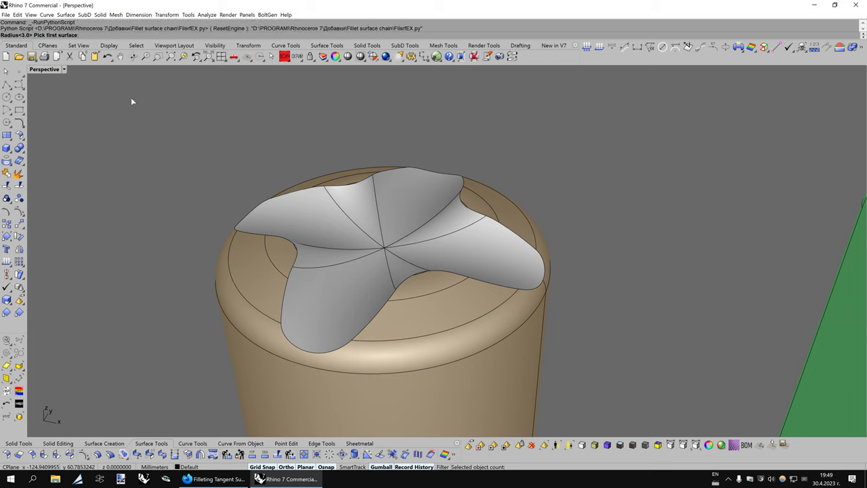
type("2")
key("Return")
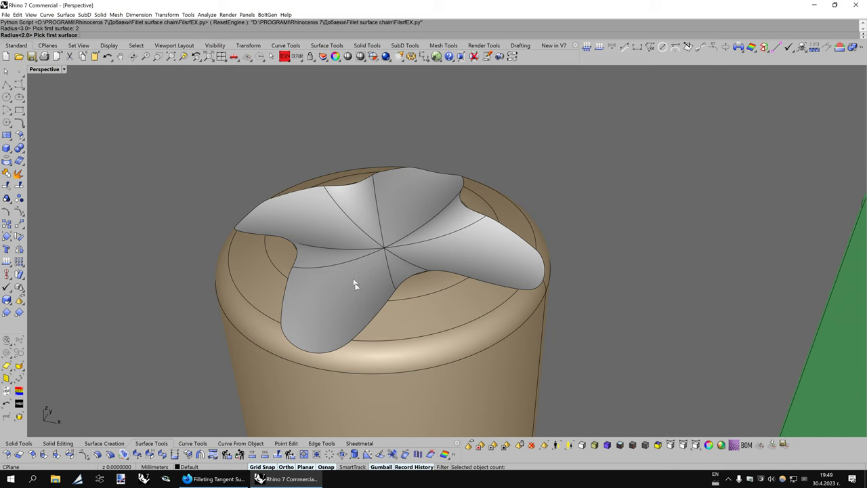
Build the 33 radius-2 fillets from the grey petal, join them, and duplicate their two borders
left_click(363, 300)
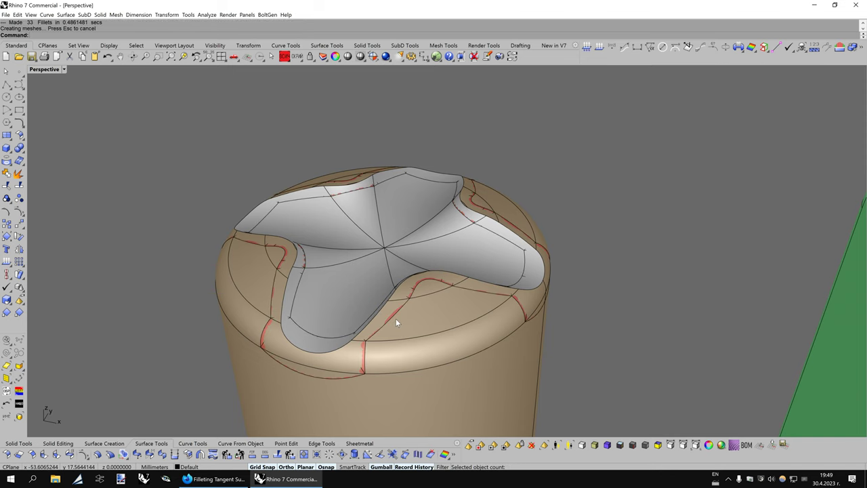
right_click_drag(353, 295, 329, 302)
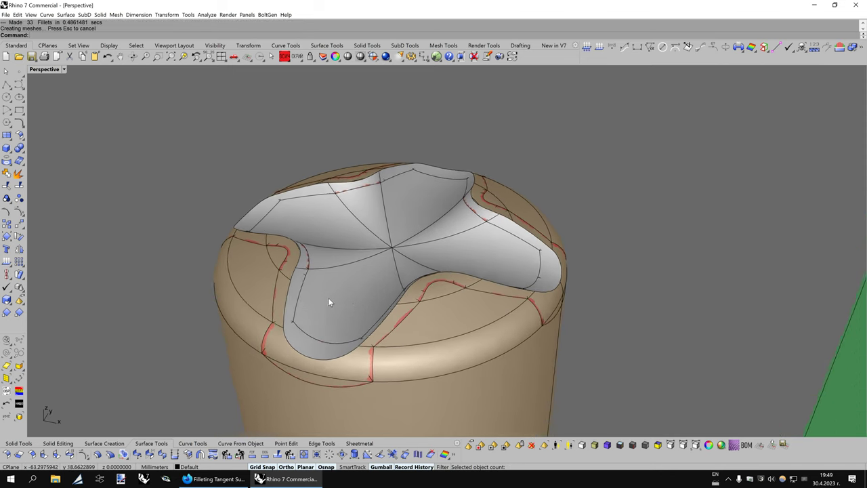
left_click(285, 59)
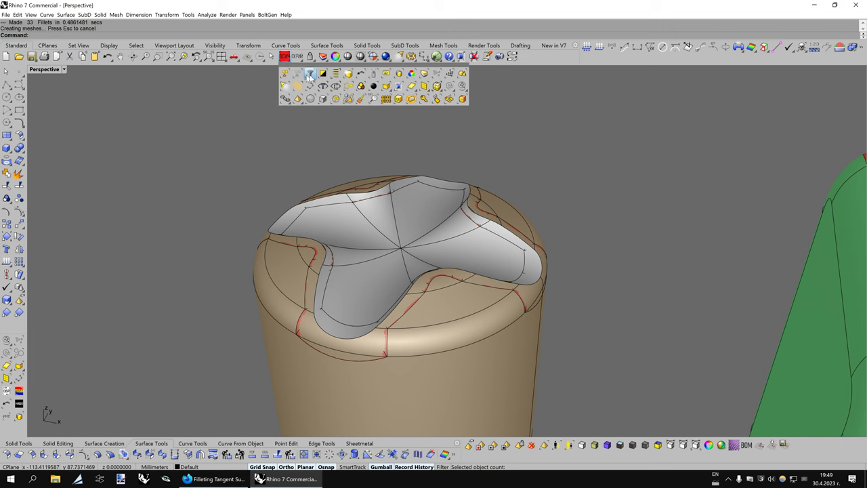
left_click(346, 76)
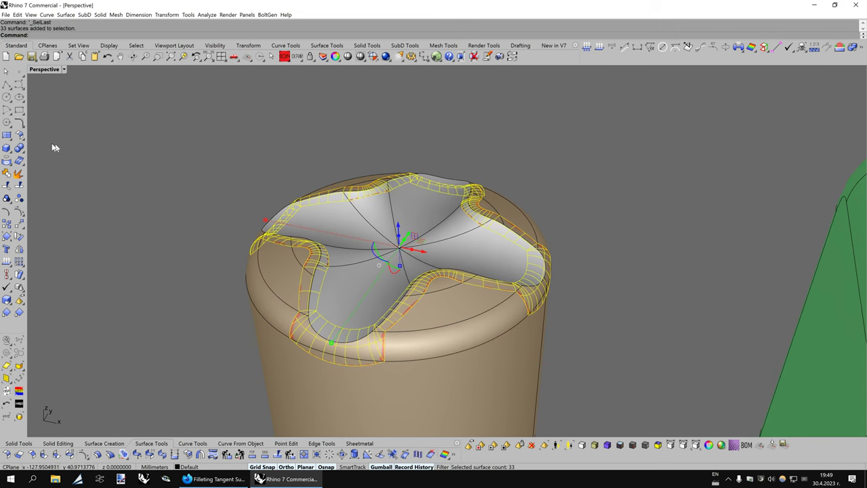
left_click(7, 173)
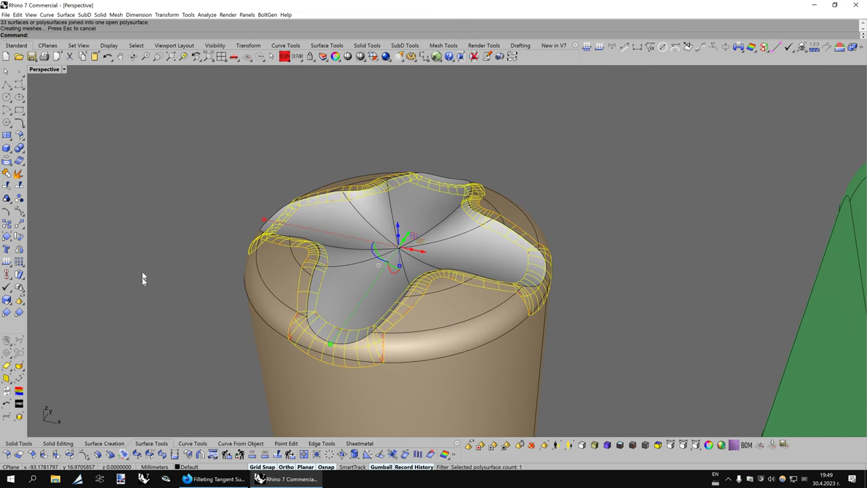
left_click(240, 443)
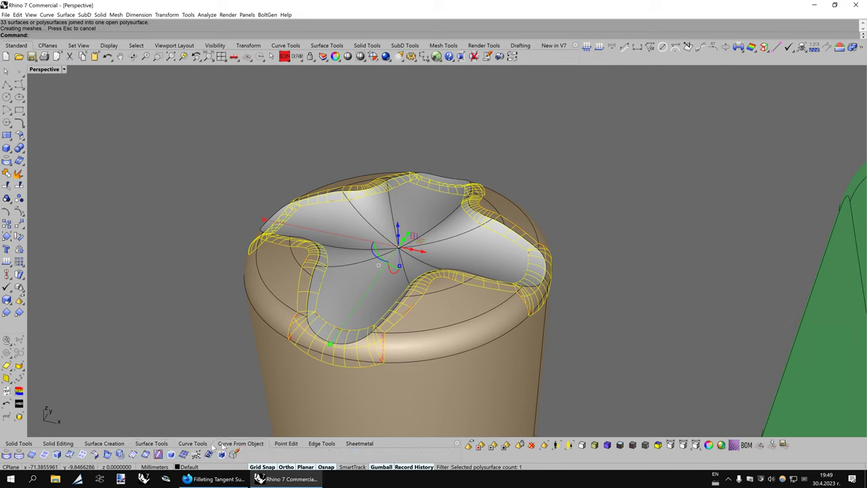
left_click(44, 454)
Split the star surface with the fillet border curve and discard the outer piece
left_click(368, 297)
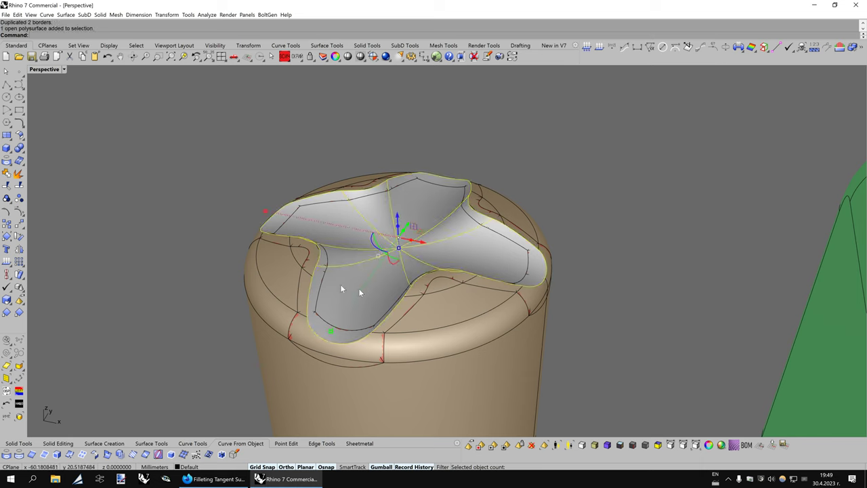
left_click(19, 185)
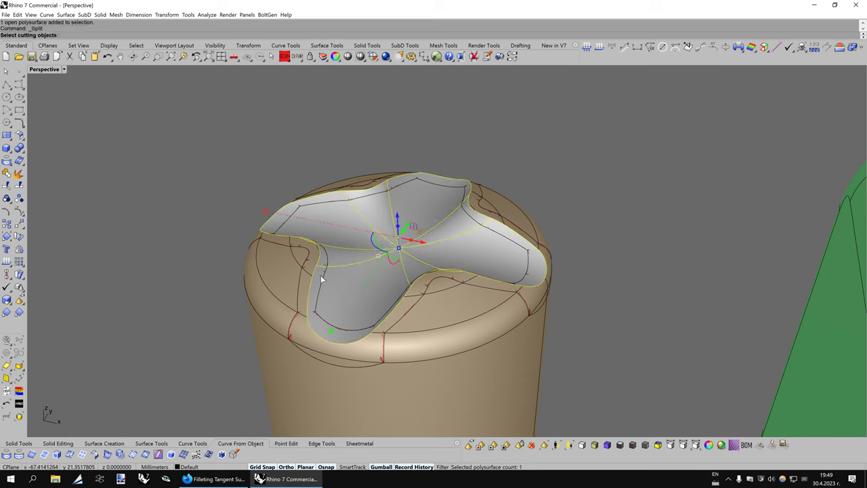
left_click(323, 278)
left_click(348, 298)
key("Return")
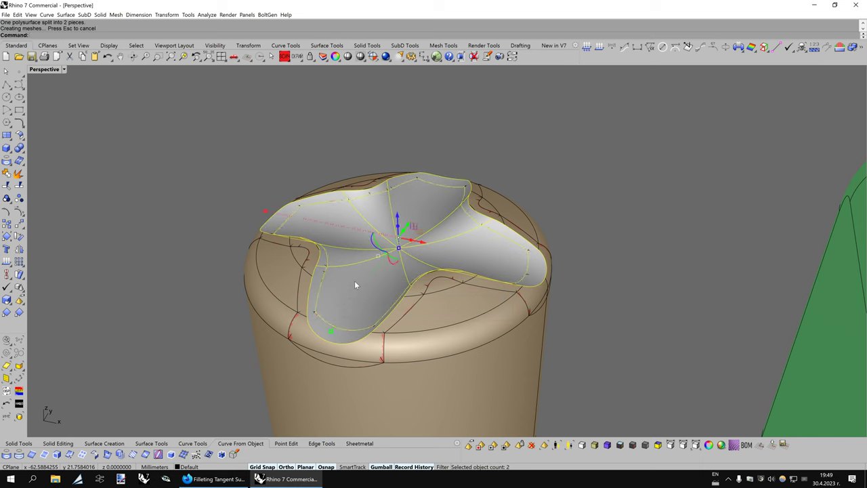
key("Escape")
Split the cylinder body with the fillet chain and delete the top piece inside it
left_click(283, 281)
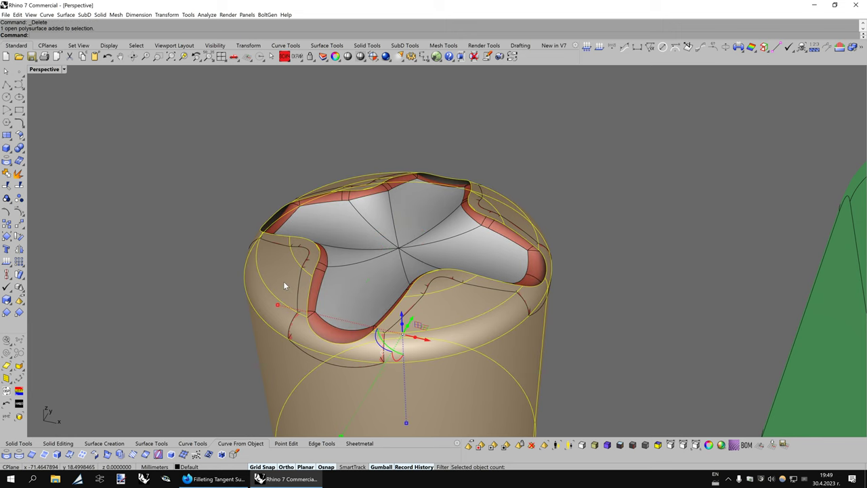
key("Return")
left_click(298, 288)
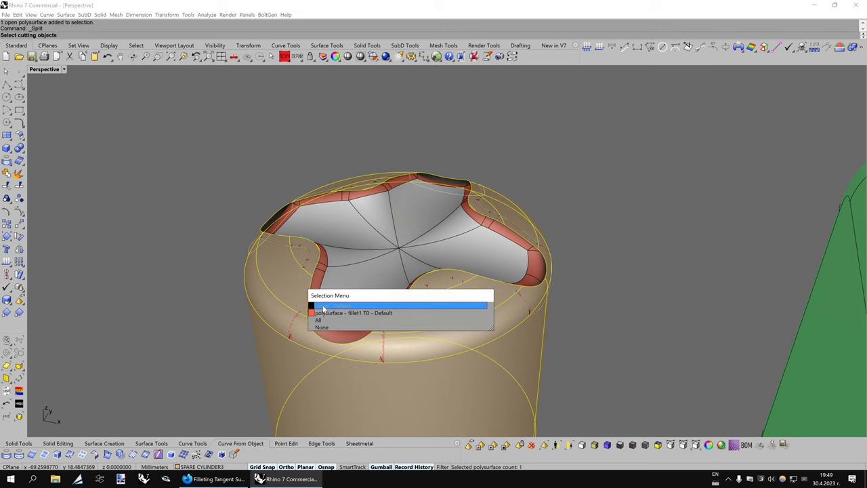
left_click(345, 302)
key("Return")
left_click(295, 282, "ctrl")
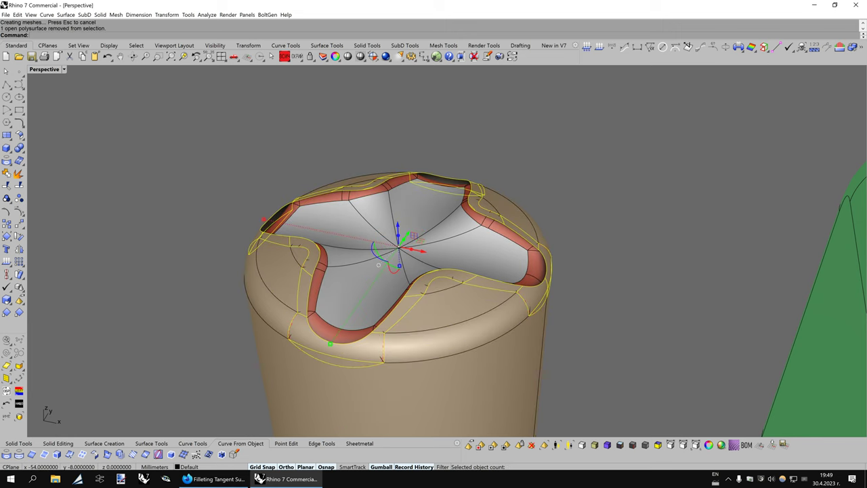
key("Delete")
Inspect the blended cap in Bobi4 and BobiX9 displays, then zoom toward the pink and green model
left_click(594, 445)
key("Down")
key("Down")
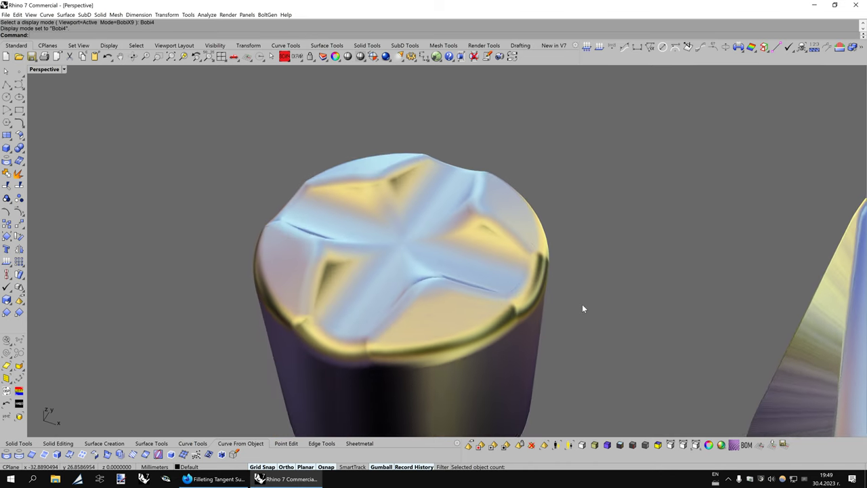
key("Down")
key("Down")
key("Down")
key("Down")
key("Down")
key("Down")
key("Up")
key("Up")
key("Up")
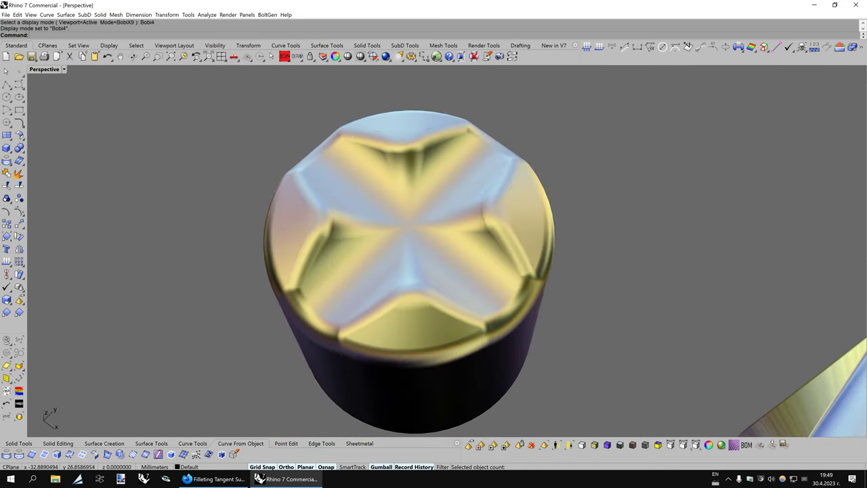
key("F9")
key("ctrl+shift+e")
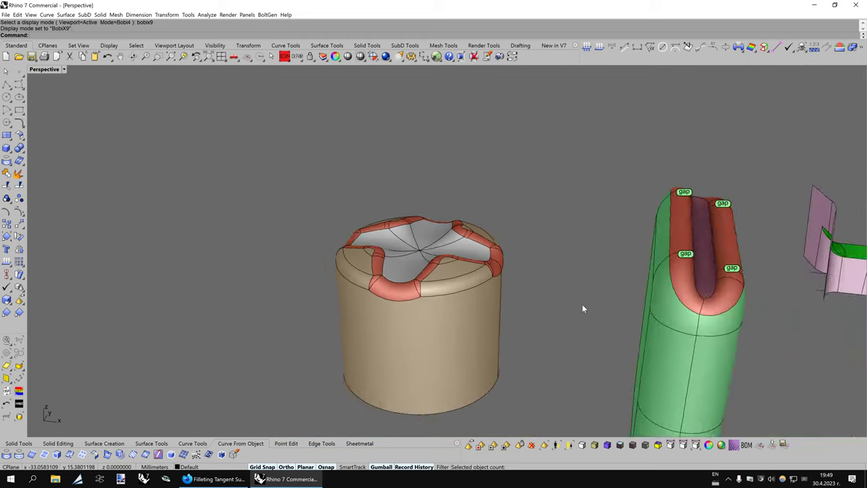
key("Page_Up")
Run the Fillet surface chain script from the green ledge to the pink wall, making 10 radius-2 fillets
key("Page_Up")
key("Page_Up")
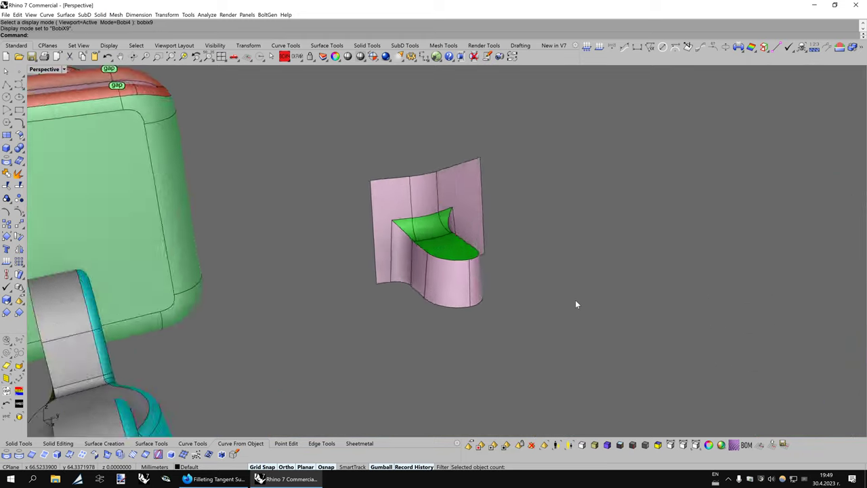
key("Page_Up")
key("shift+Up")
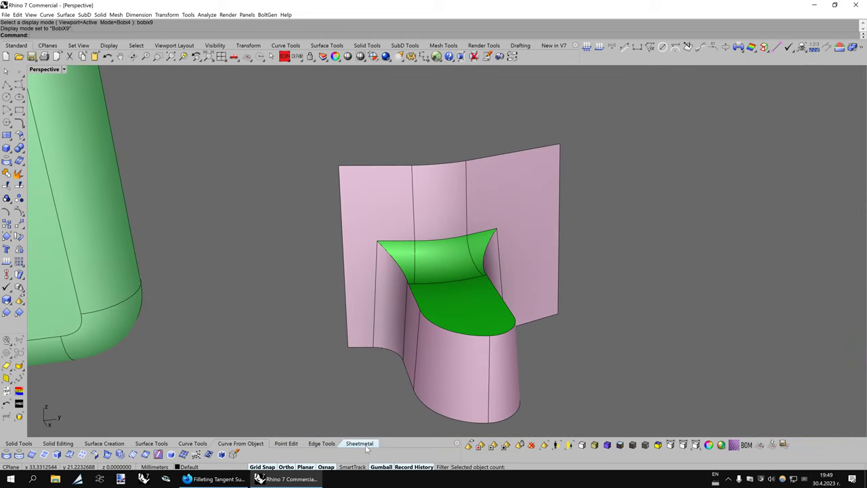
left_click(135, 445)
left_click(10, 454)
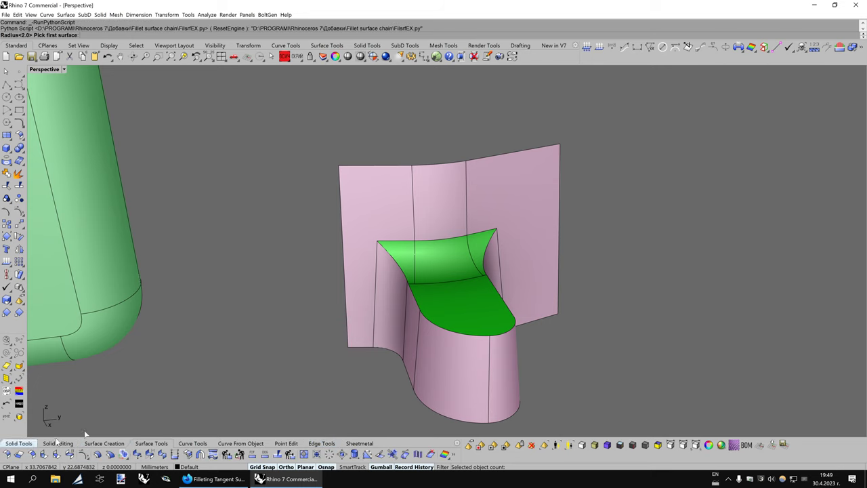
scroll(414, 290, "up", 3)
left_click(420, 282)
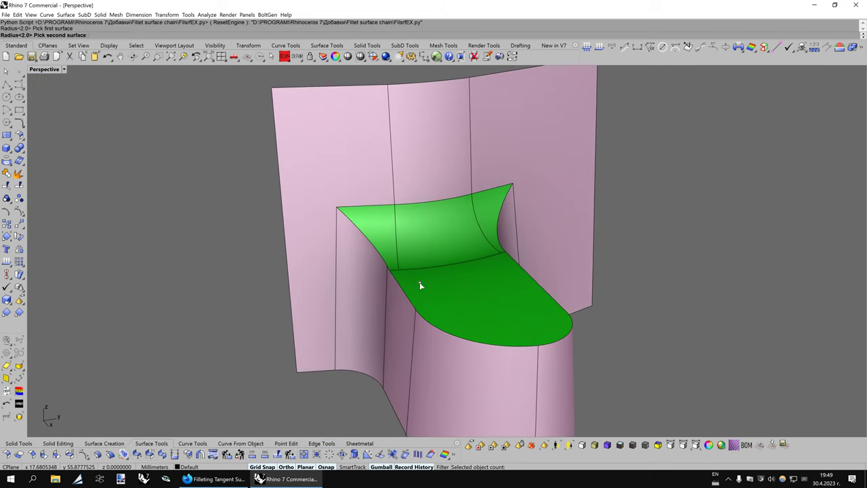
left_click(398, 316)
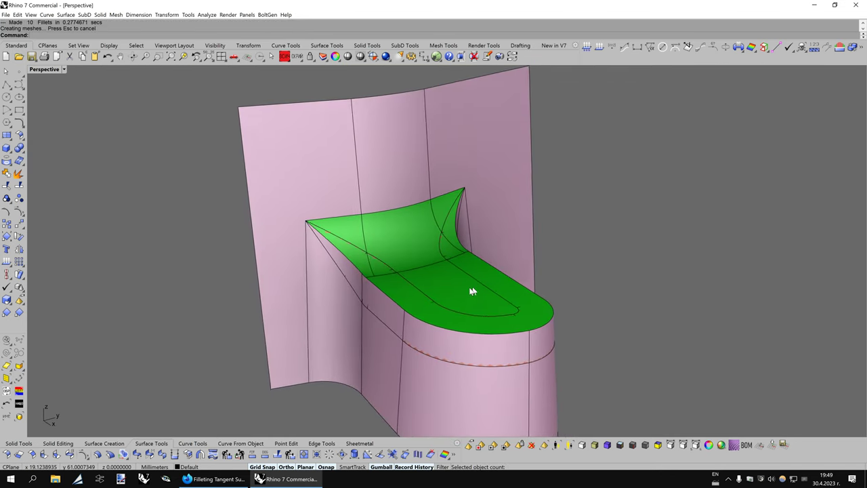
Split the green surface along the fillet edges and delete the outer green piece
left_click(19, 187)
left_click(397, 277)
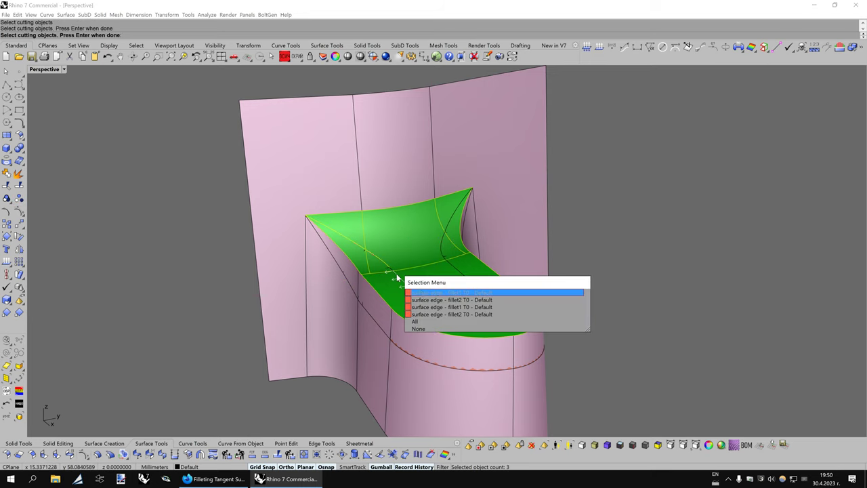
left_click(422, 293)
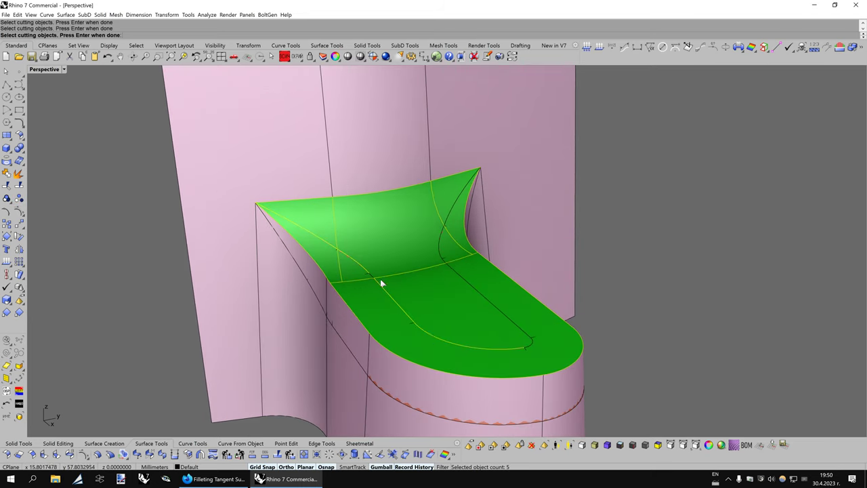
left_click(445, 267)
left_click(445, 217)
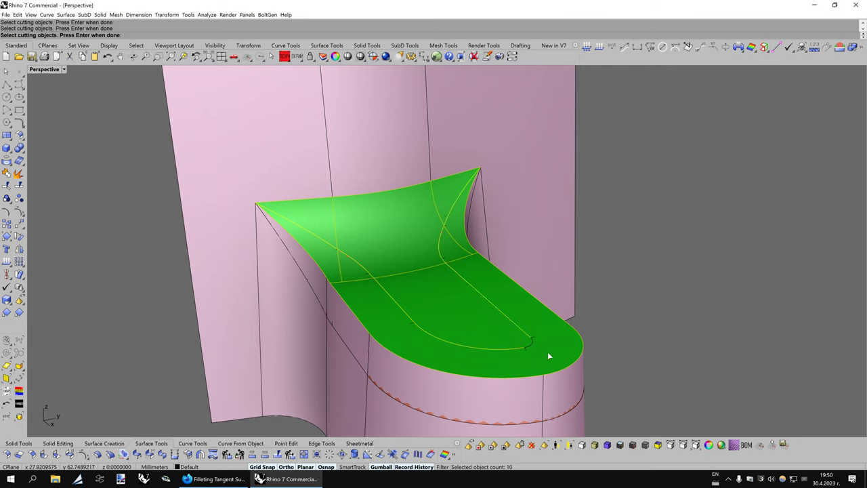
key("Return")
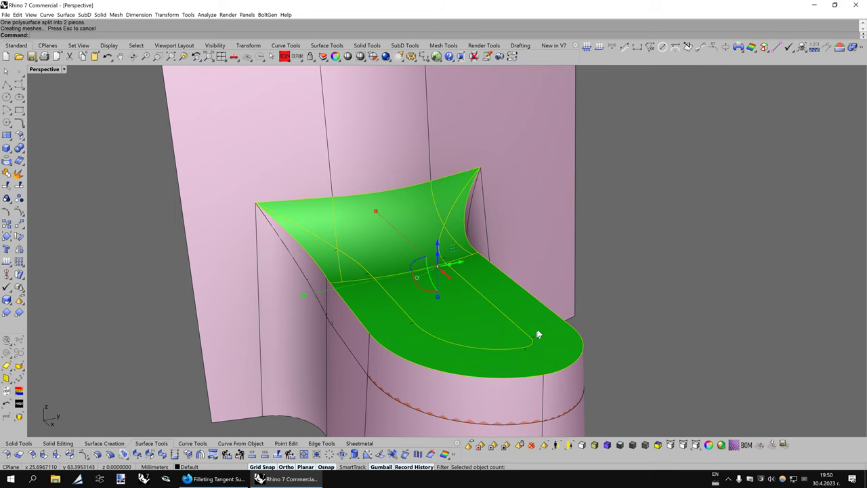
left_click(539, 333)
key("Delete")
Split the pink polysurface with the fillet and cylinder edges and delete the covered piece
right_click_drag(393, 243, 342, 312)
left_click(342, 311)
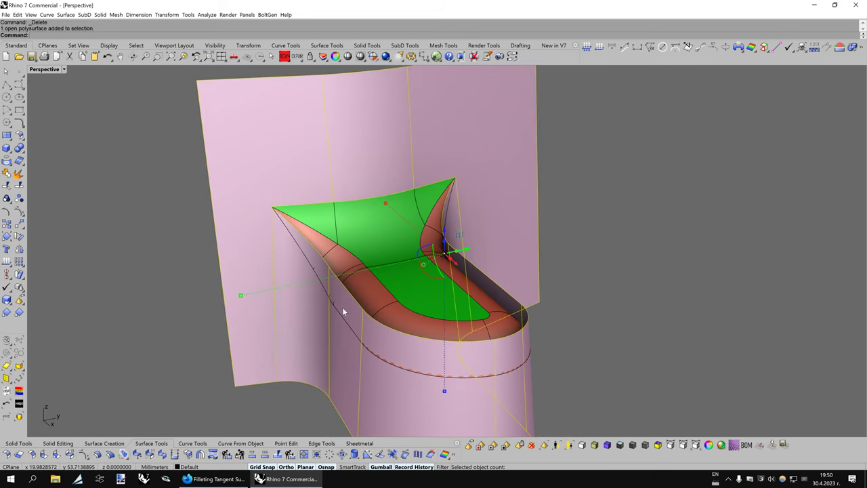
key("Return")
left_click(338, 314)
left_click(309, 262)
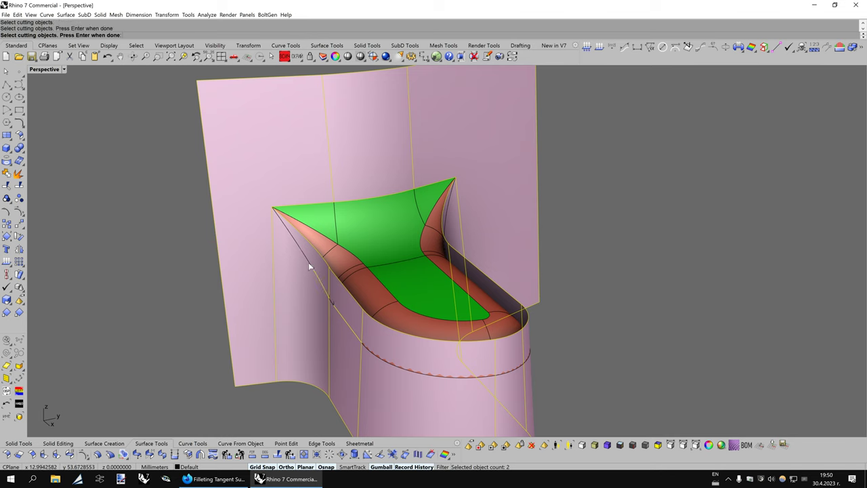
left_click(323, 291)
left_click(371, 355)
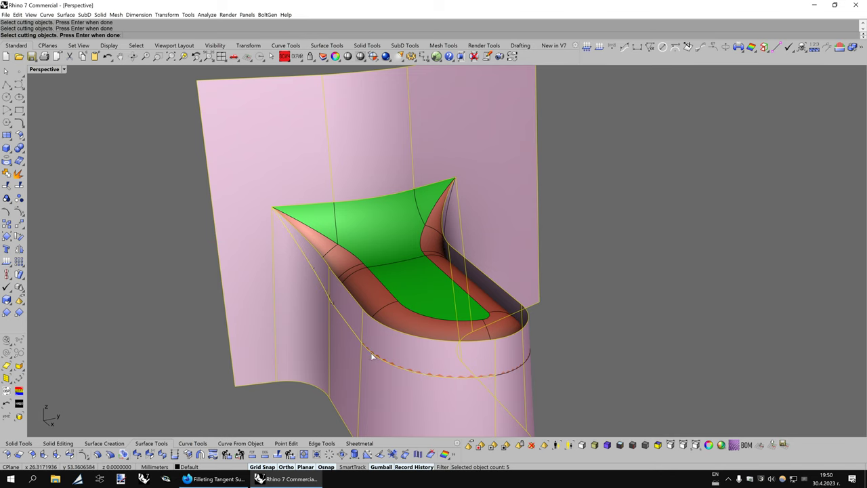
middle_click_drag(549, 366, 479, 362)
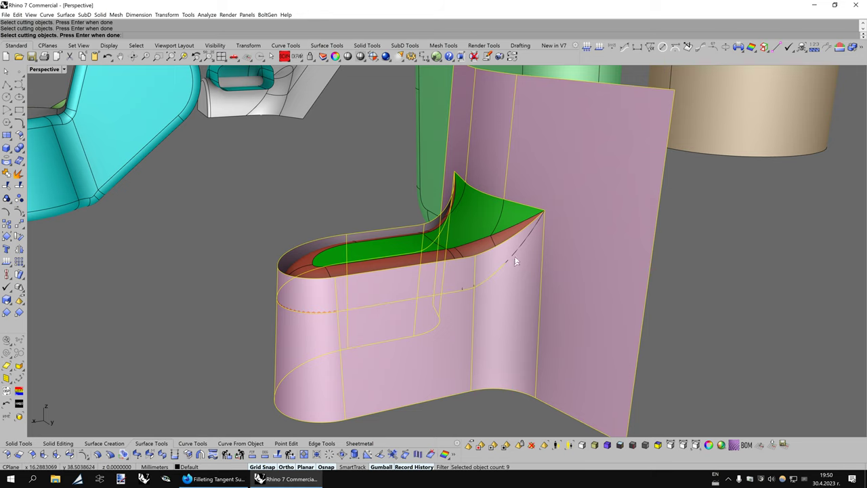
key("Return")
key("Delete")
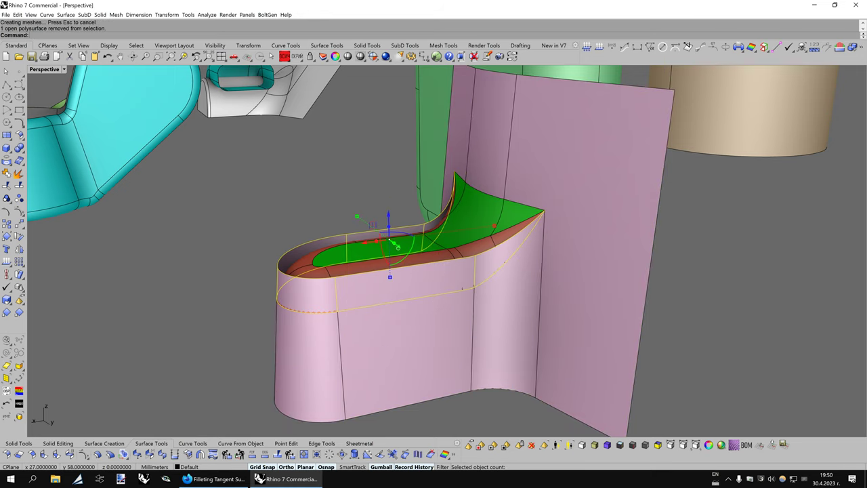
Toggle Bobi4 then BobiX9 display and zoom in on the wing nut model
scroll(546, 292, "down", 5)
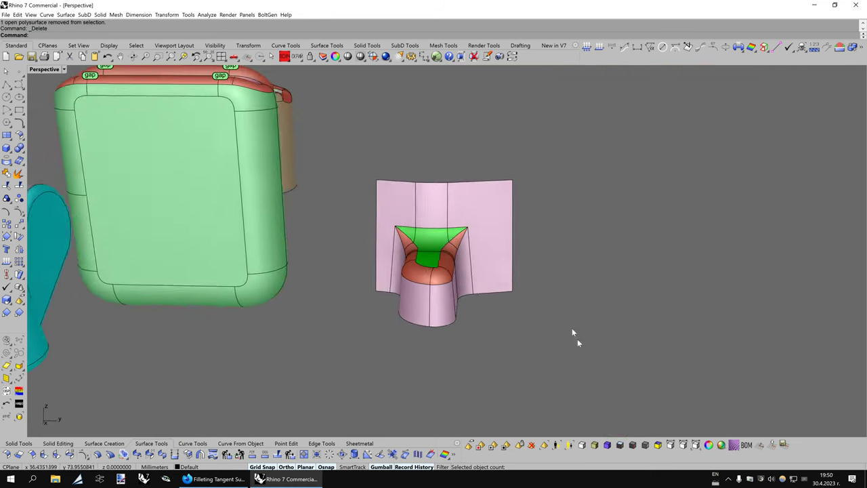
key("ctrl+alt+b")
scroll(540, 350, "up", 3)
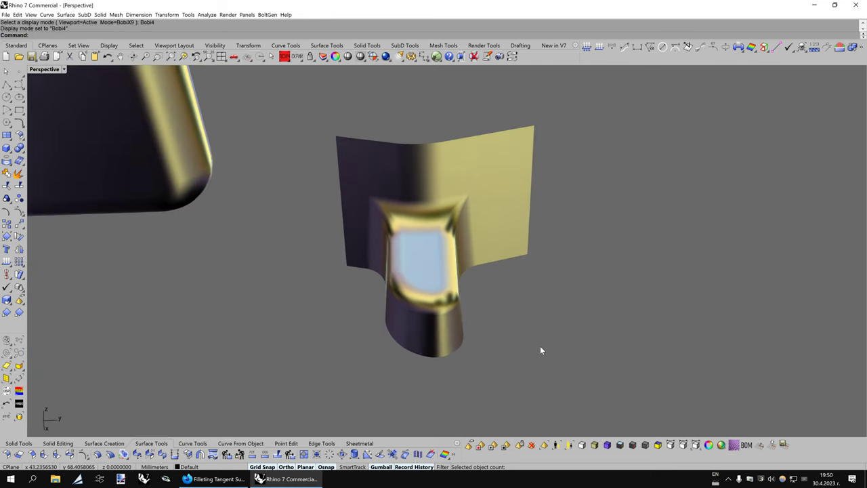
key("ctrl+alt+x")
scroll(558, 324, "down", 4)
scroll(558, 325, "up", 1)
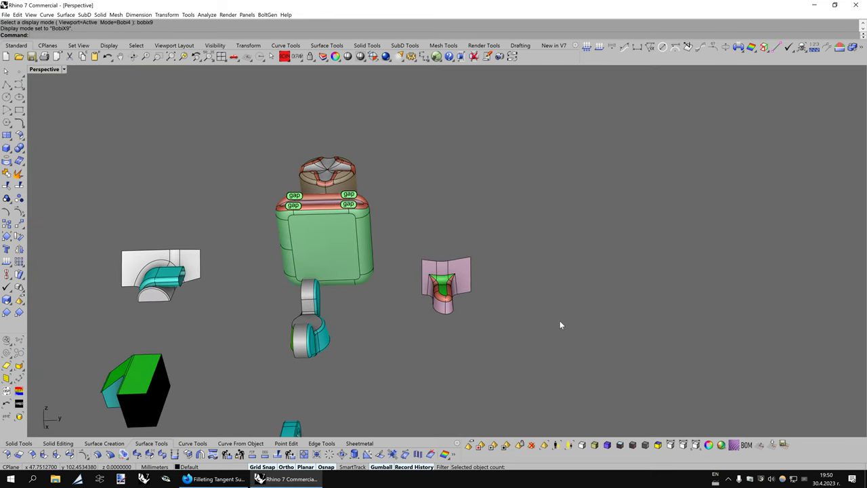
scroll(560, 322, "up", 2)
scroll(559, 322, "up", 2)
scroll(559, 323, "up", 3)
scroll(558, 323, "up", 3)
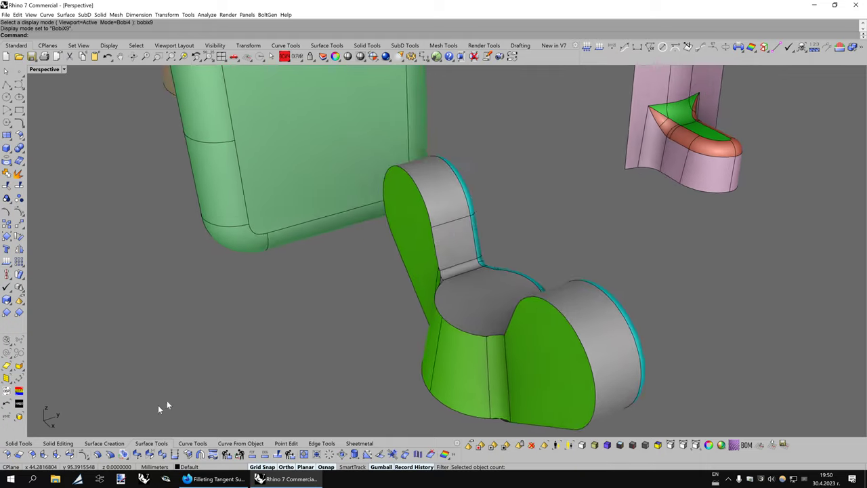
Run the Fillet surface chain script on the wing nut's two surfaces, creating 22 fillets
left_click(9, 455)
right_click_drag(403, 335, 402, 331)
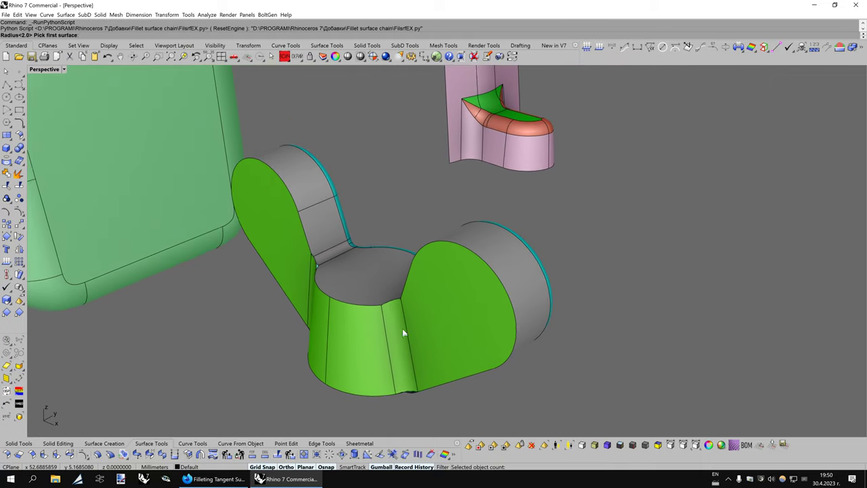
left_click(367, 293)
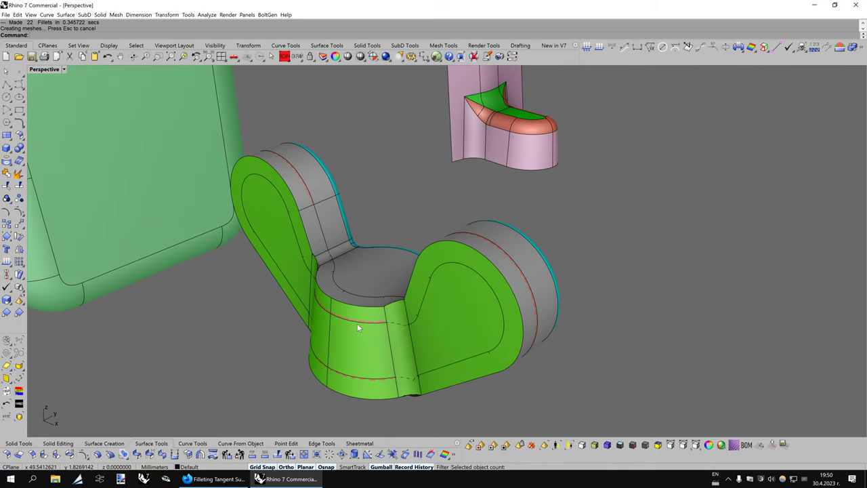
right_click_drag(380, 314, 504, 304)
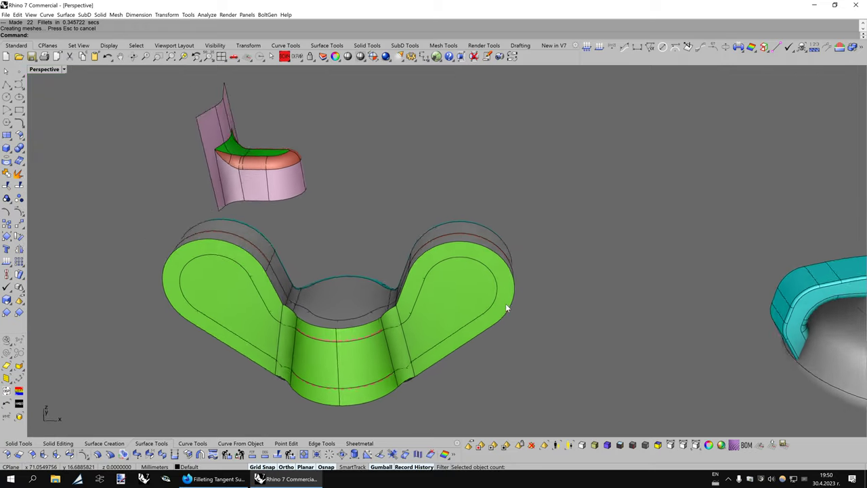
Select the 22 new fillet surfaces with SelLast and join them into one polysurface
left_click(285, 58)
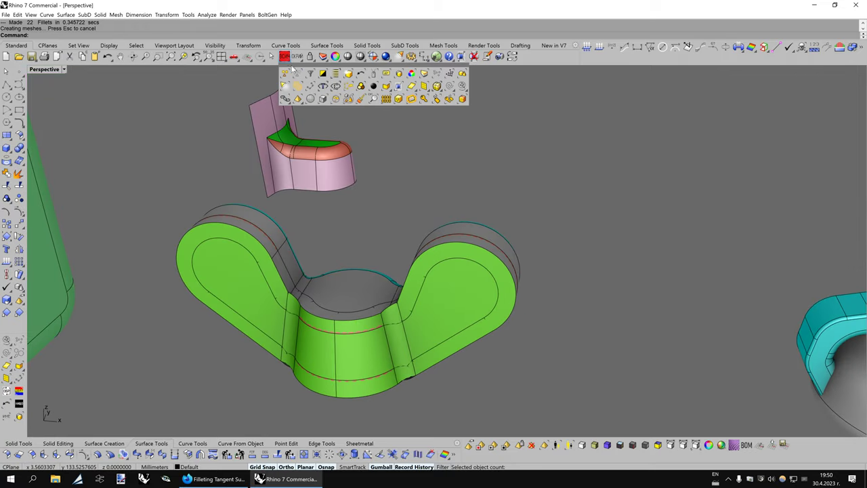
left_click(348, 75)
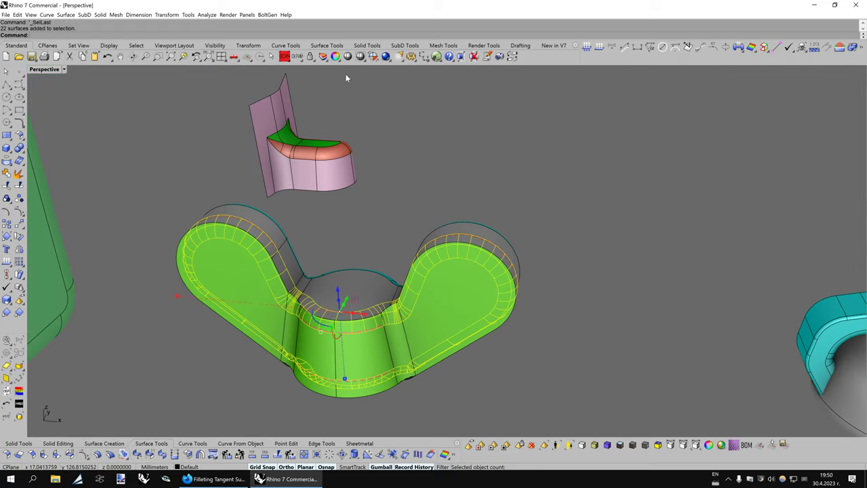
left_click(7, 173)
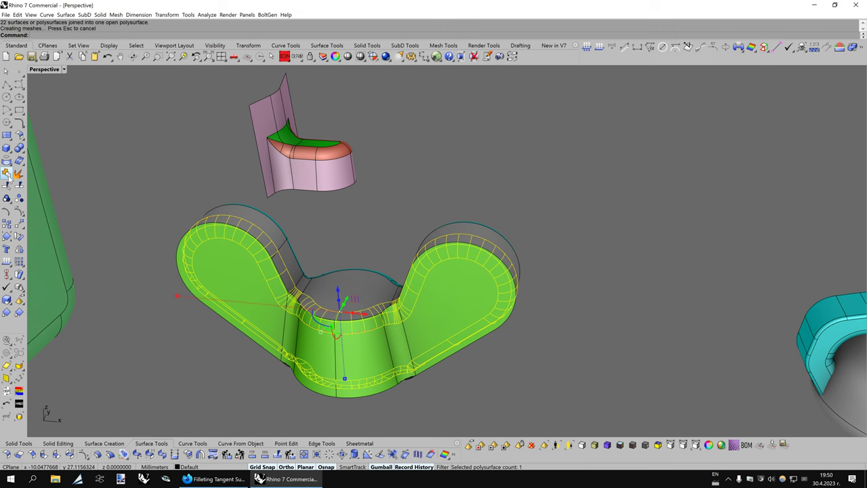
left_click(193, 443)
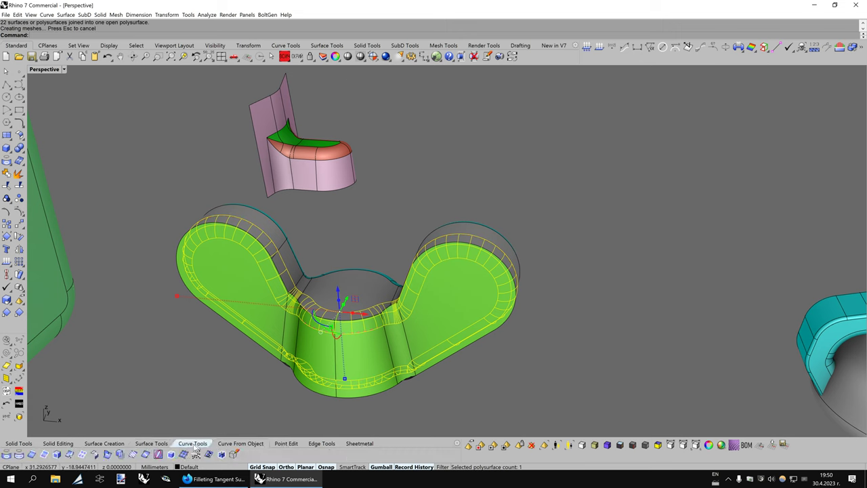
Duplicate the fillet band's border and split the wing nut's base polysurface with the fillets
left_click(45, 455)
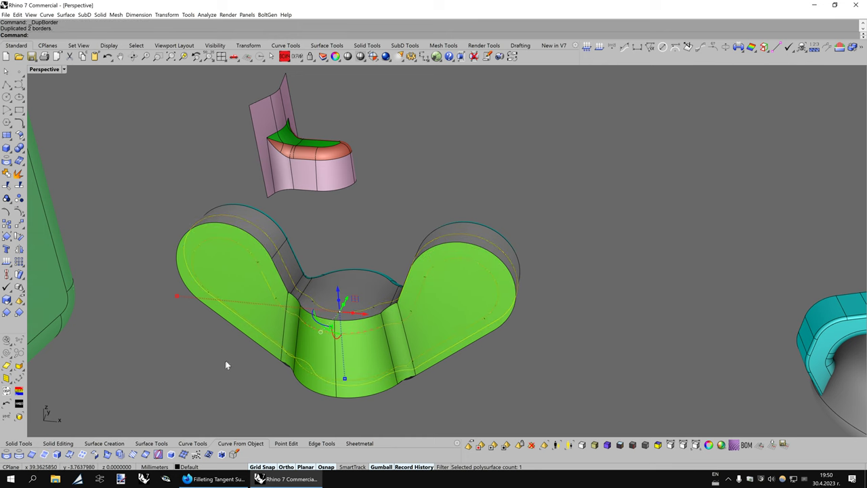
mouse_move(200, 378)
right_mouse_down()
mouse_move(418, 318)
mouse_move(355, 290)
right_mouse_up()
scroll(419, 318, "up", 2)
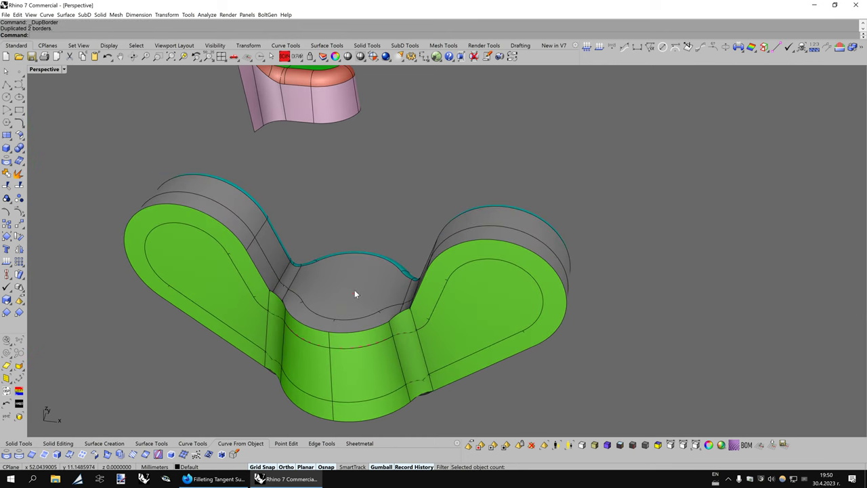
left_click(354, 290)
left_click(19, 186)
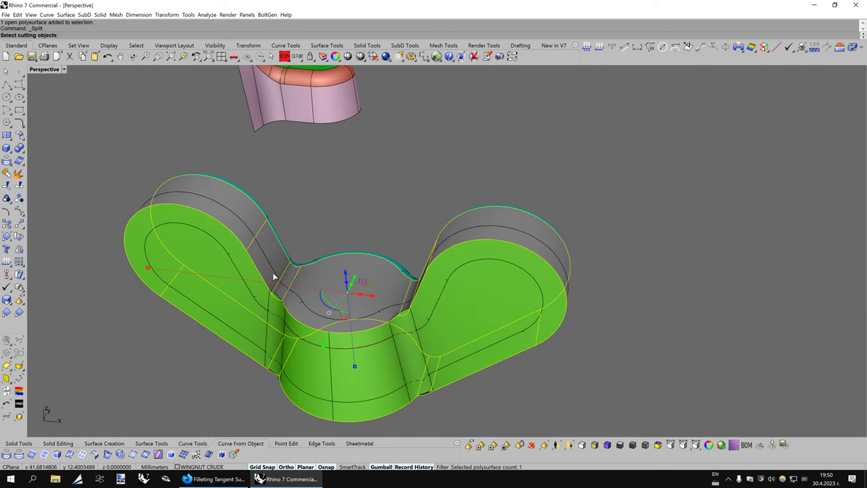
left_click(274, 276)
left_click(302, 292)
key("Return")
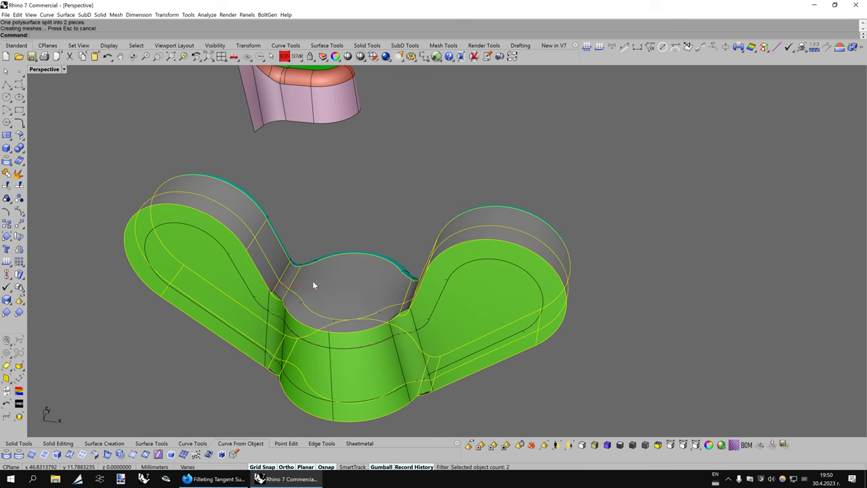
Split the remaining base surface by the fillet band, delete the cut-off pieces, and show Bobi4 gold display
left_click(313, 280, "ctrl")
left_click(313, 341, "shift")
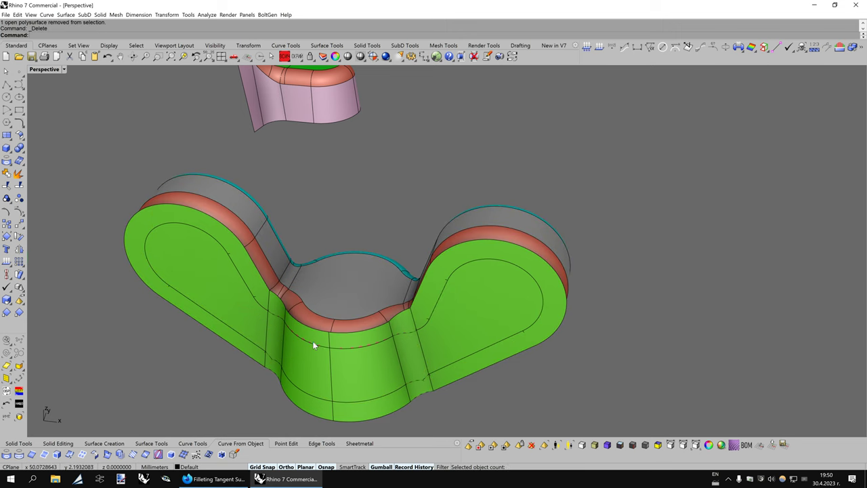
key("Return")
left_click(303, 345)
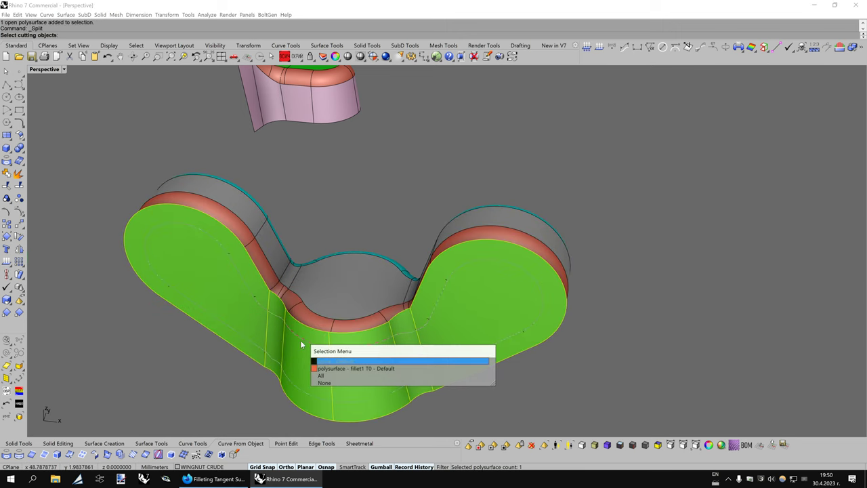
left_click(318, 360)
key("Return")
left_click(293, 352, "ctrl")
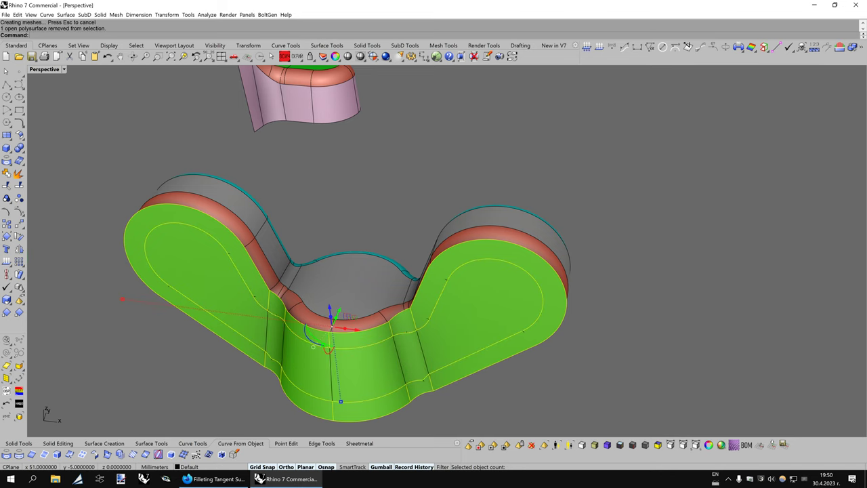
key("Delete")
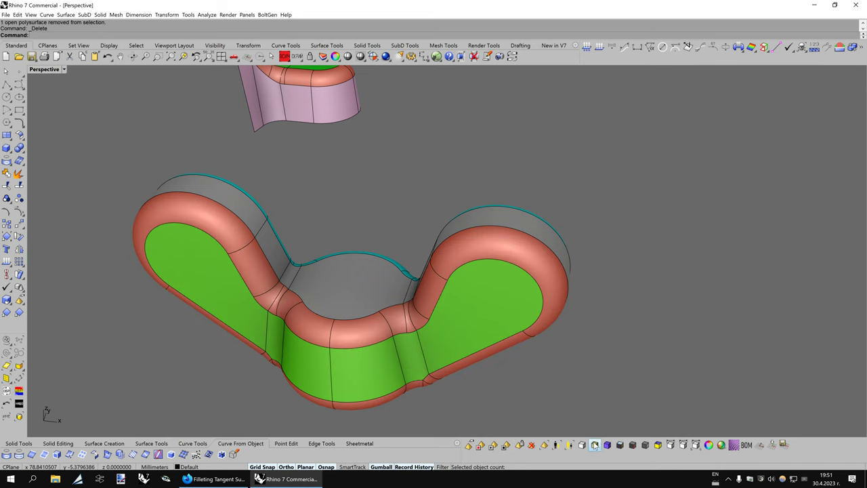
left_click(594, 445)
scroll(569, 341, "up", 3)
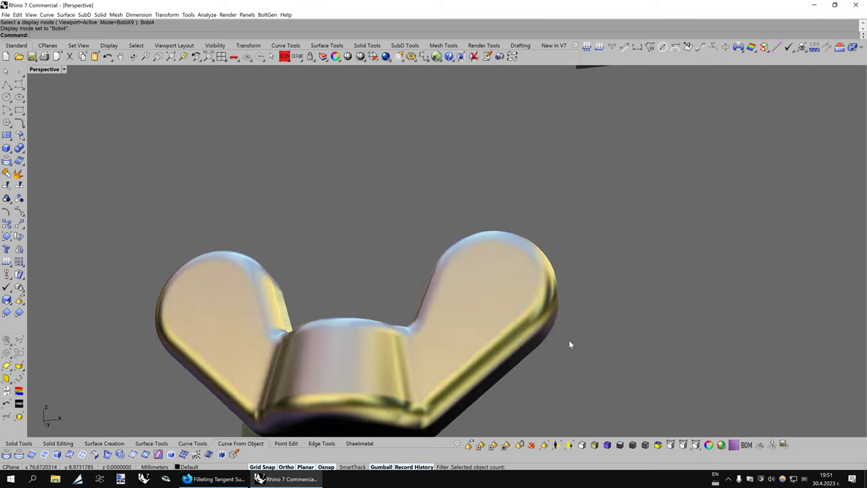
Rotate the view around the filleted wing nut, then zoom in on the dome with the cyan handle
scroll(569, 345, "down", 3)
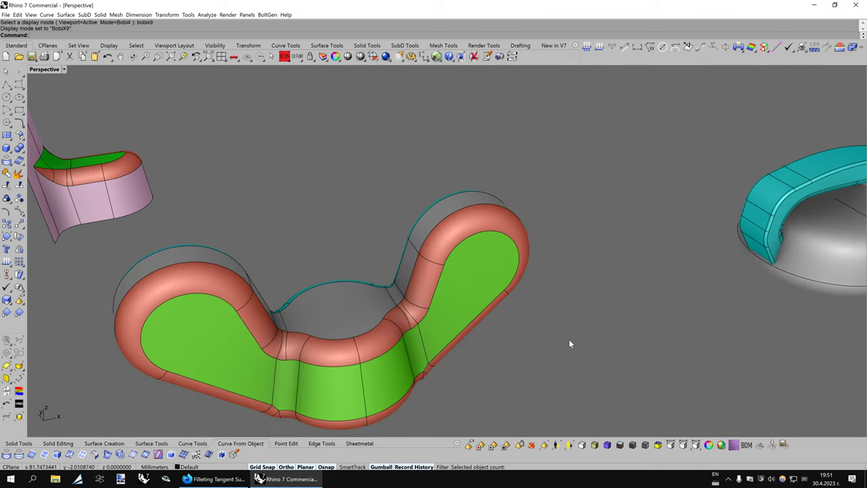
key("Down")
key("Down")
key("Down")
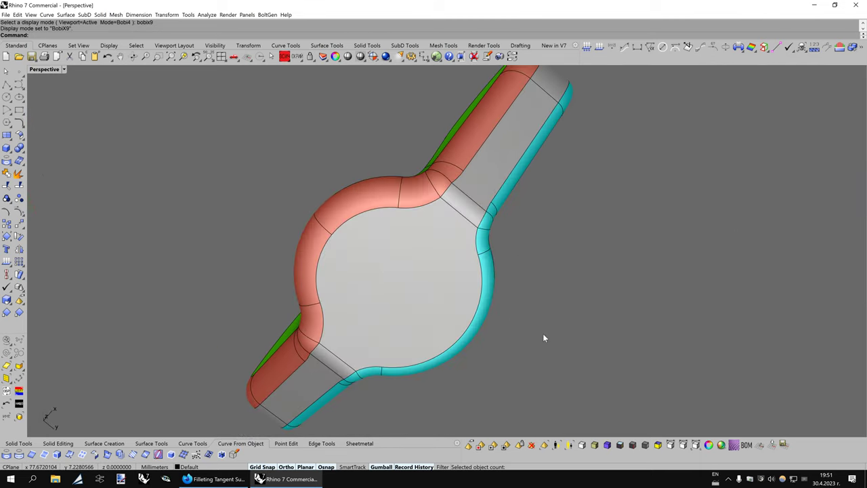
key("Up")
key("Up")
key("Up")
key("Up")
key("Up")
key("Up")
key("Up")
key("Up")
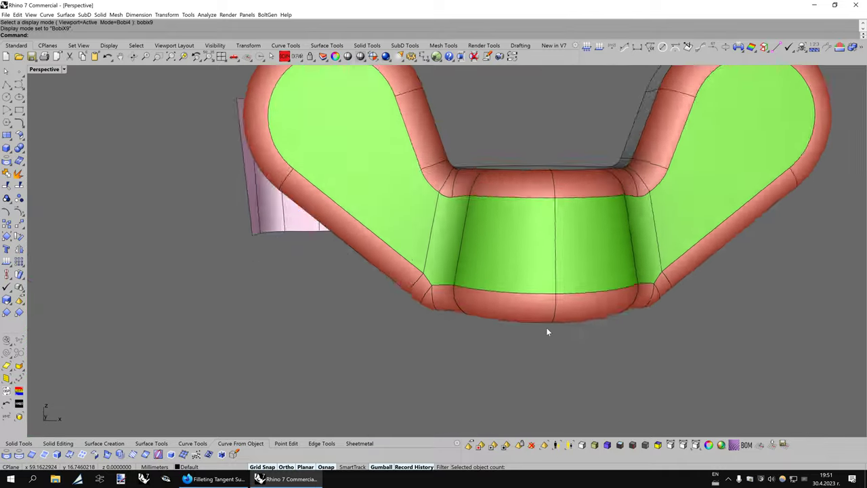
key("Up")
key("Up")
key("Left")
key("Left")
key("Left")
key("Left")
key("Left")
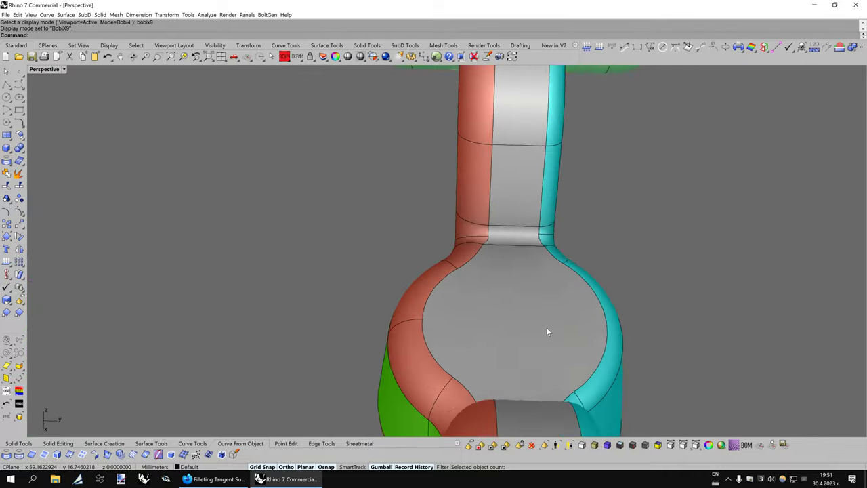
key("Up")
key("Up")
key("Page_Down")
key("Page_Down")
key("Page_Down")
key("Left")
key("Left")
key("Left")
key("Left")
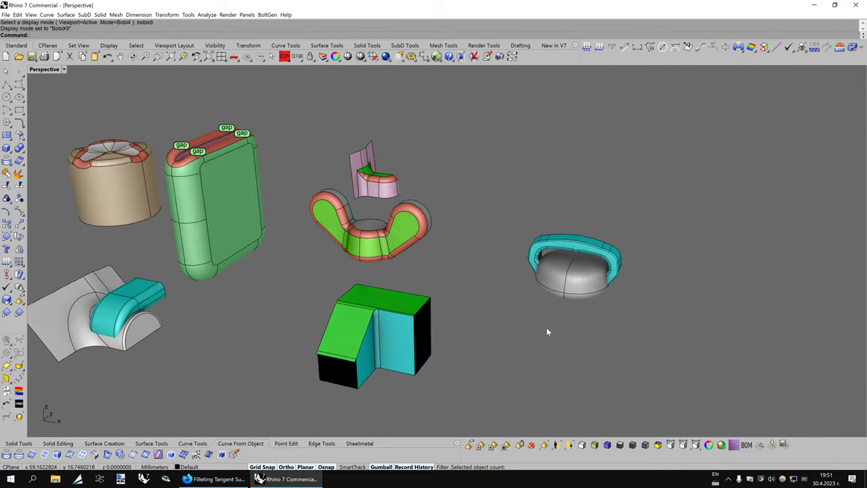
key("Left")
key("Left")
key("Page_Up")
key("Page_Up")
key("Page_Up")
key("Page_Up")
key("Page_Up")
key("Page_Up")
key("Page_Up")
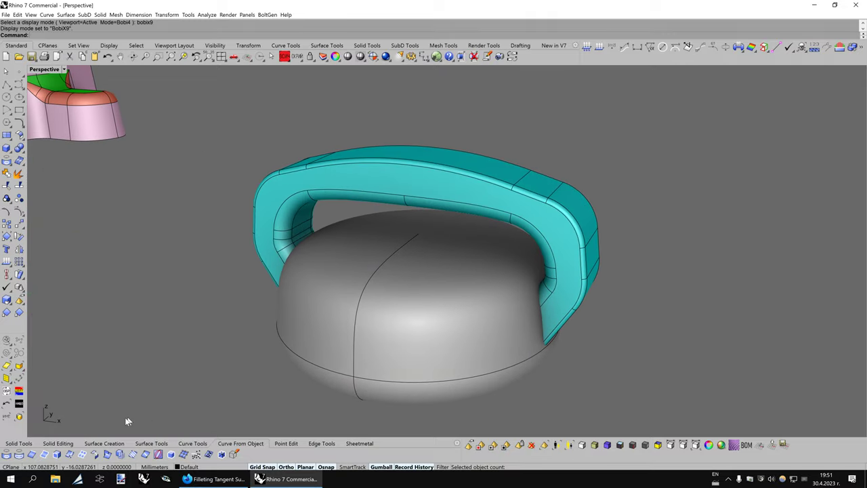
Fillet the cyan handle to the dome, preview the 30 fillets in gold Bobi4, then undo them
left_click(59, 445)
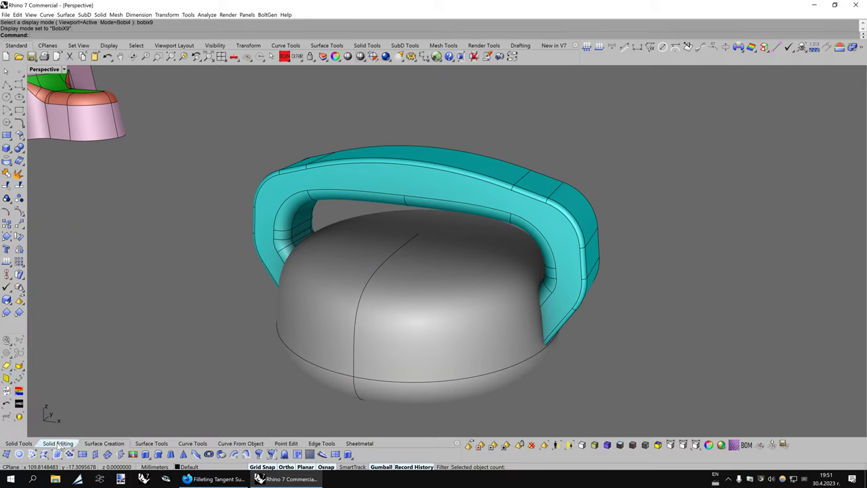
left_click(132, 444)
left_click(6, 455)
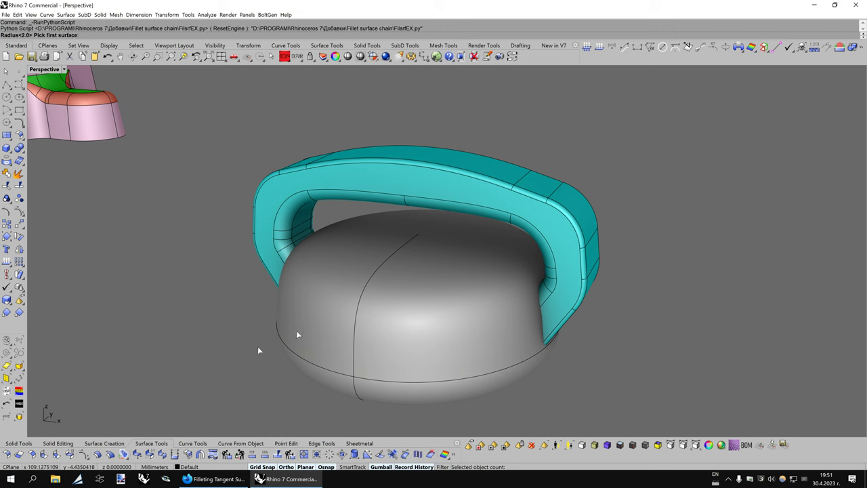
scroll(429, 285, "up", 1)
scroll(429, 285, "up", 1)
left_click(452, 288)
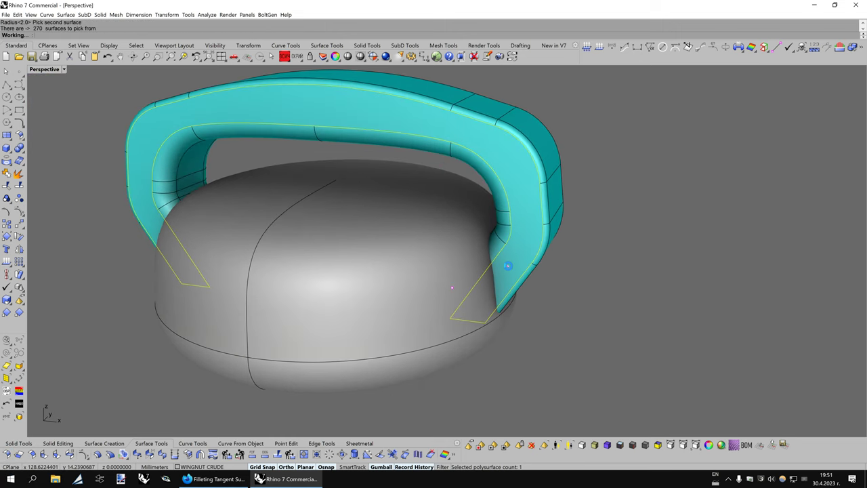
left_click(508, 265)
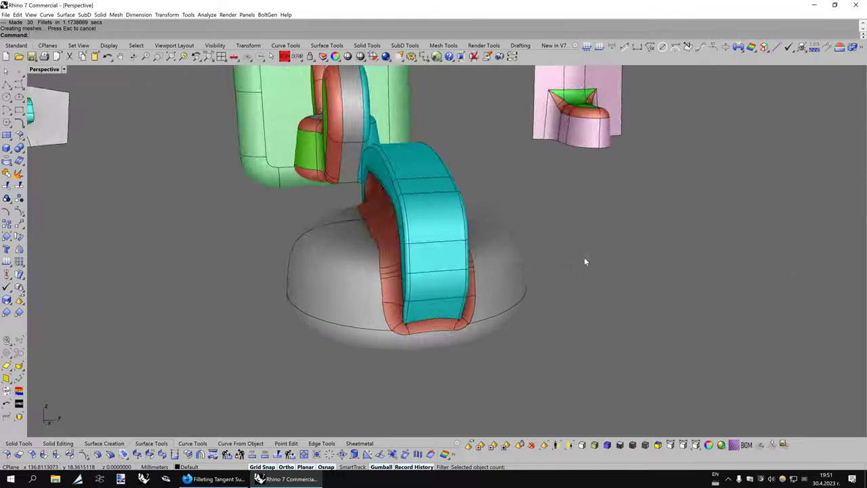
left_click(607, 445)
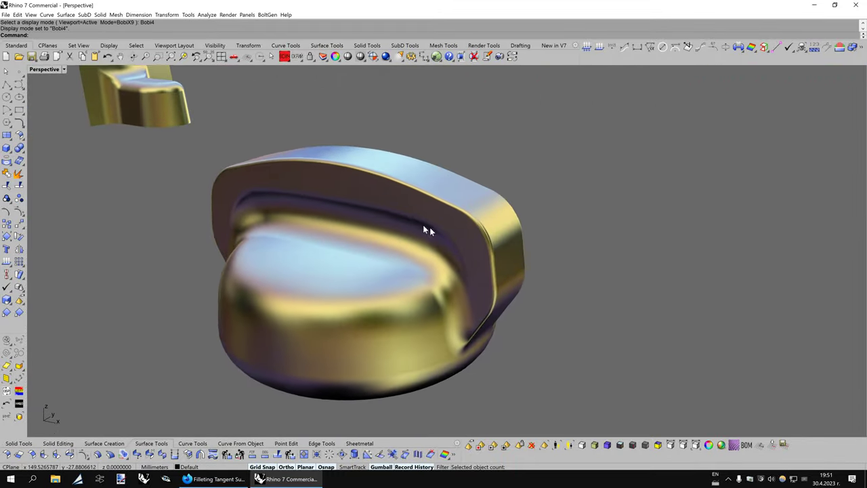
left_click(107, 57)
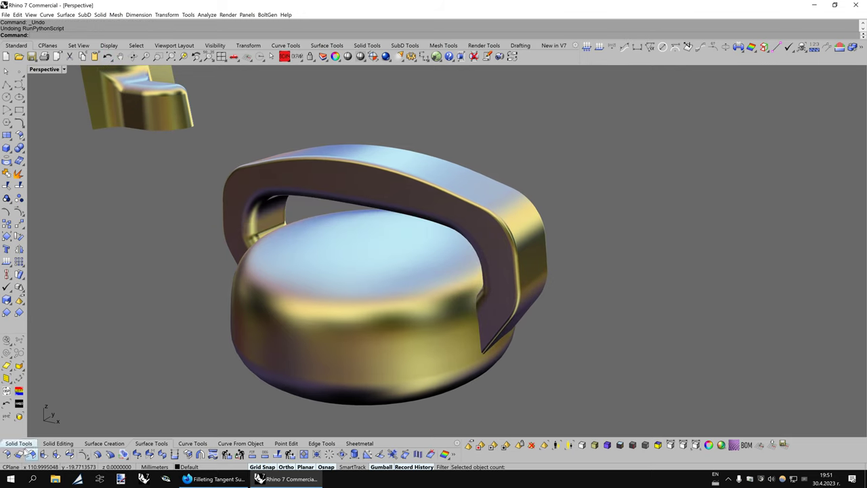
Build a radius-1 fillet chain between the handle and cap, view it shaded, then undo it
left_click(7, 454)
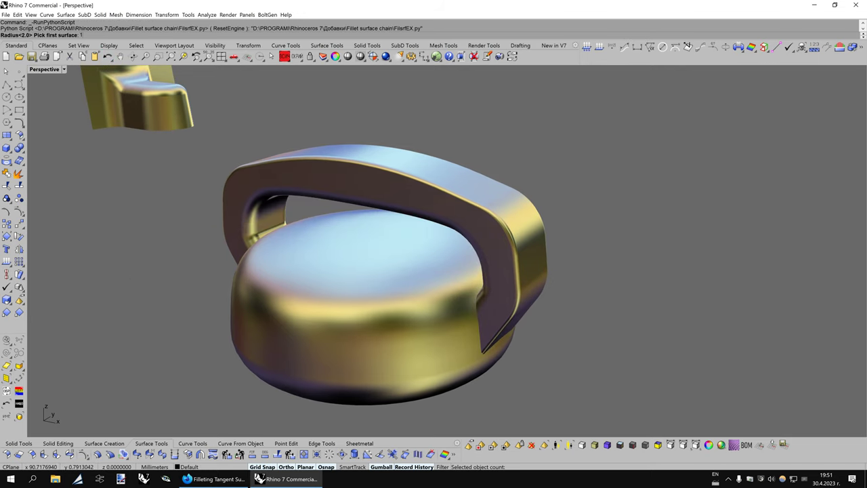
type("1")
key("Return")
left_click(486, 327)
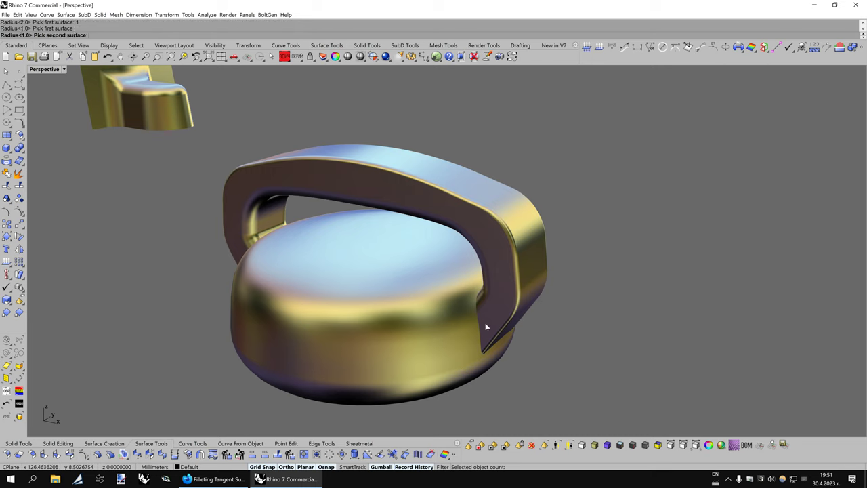
left_click(488, 317)
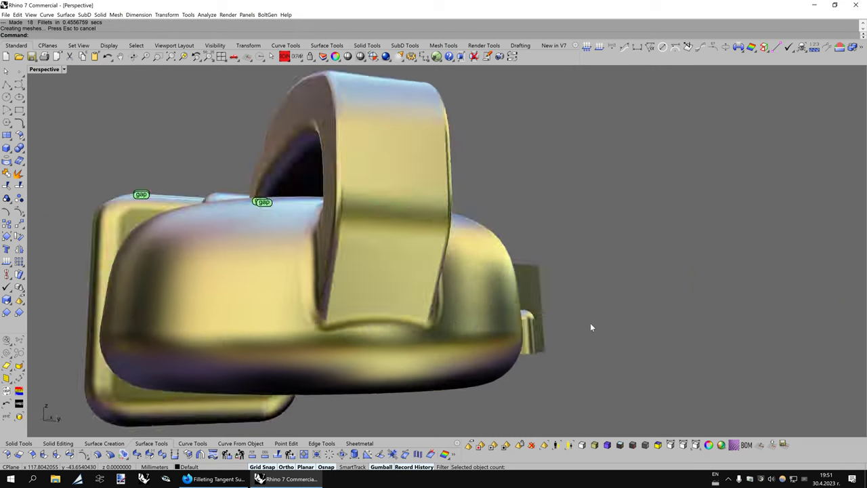
key("F12")
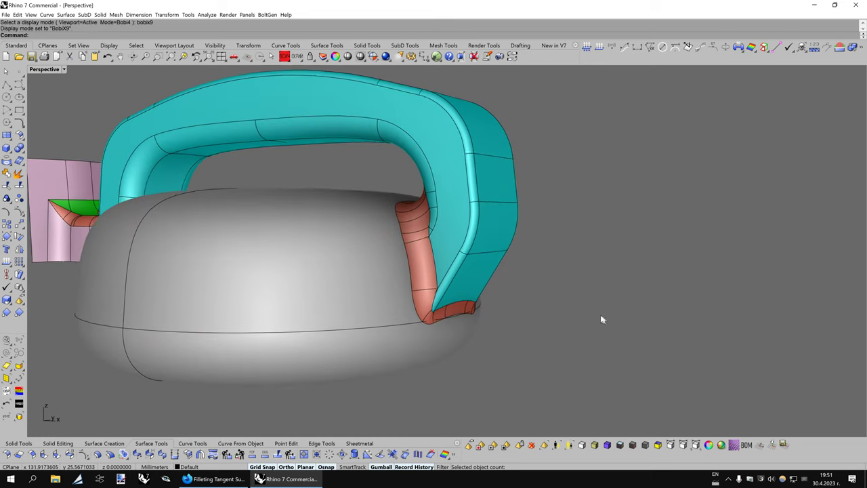
left_click(109, 57)
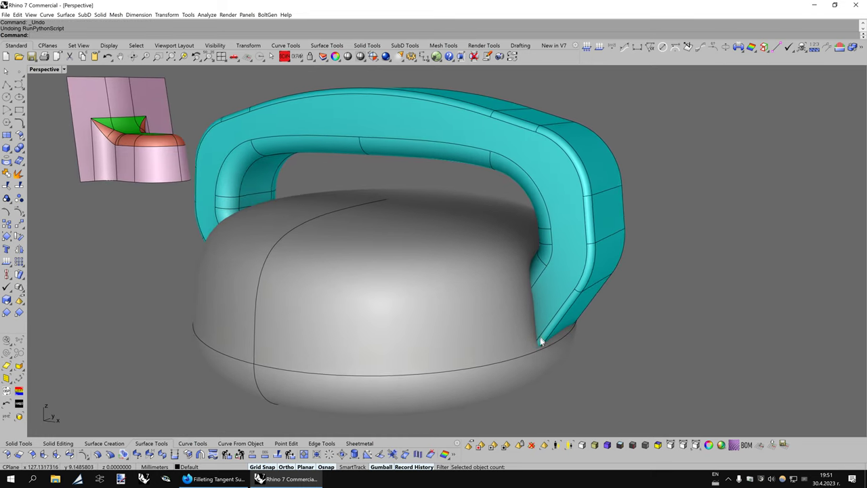
Rerun the fillet chain at radius 7 between handle and cap body, making 33 fillets
left_click(596, 445)
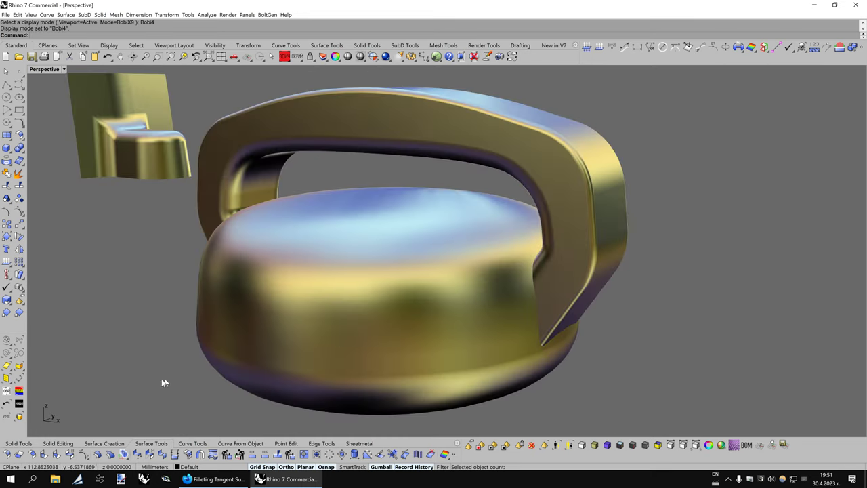
left_click(8, 454)
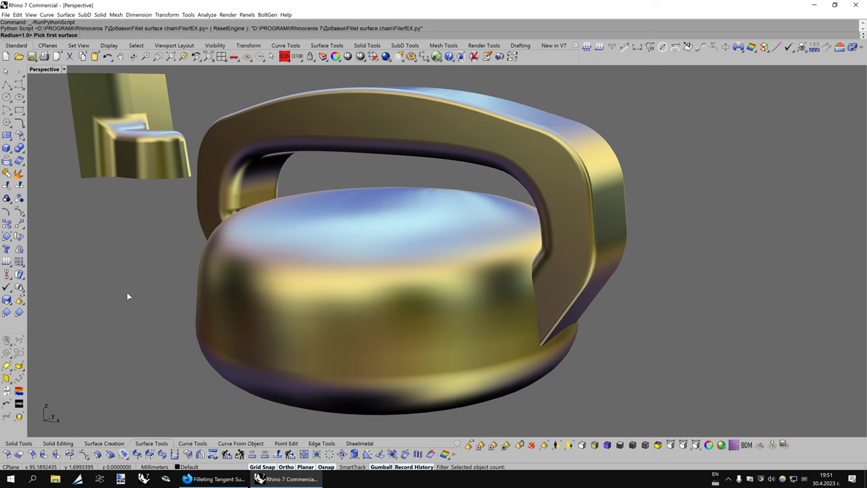
type("7")
key("Return")
left_click(546, 325)
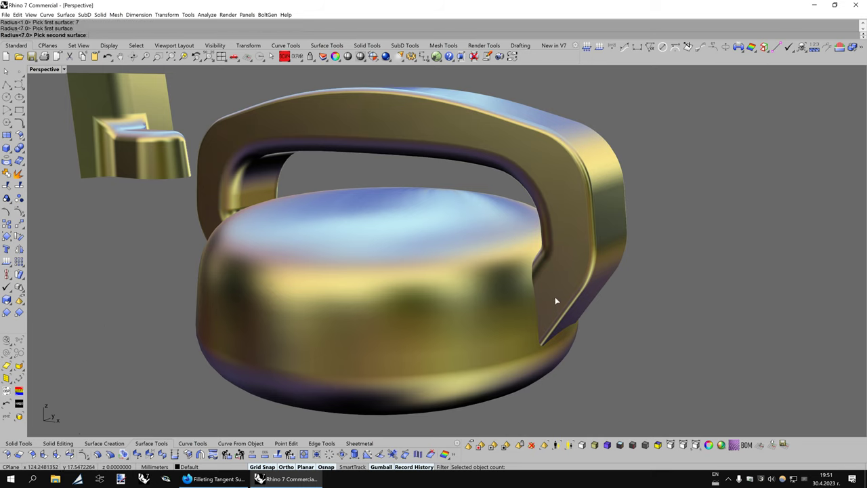
left_click(496, 343)
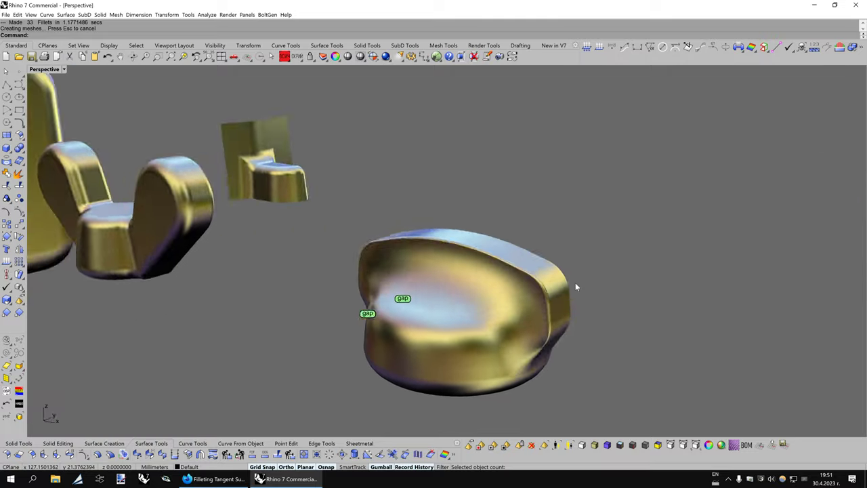
key("F9")
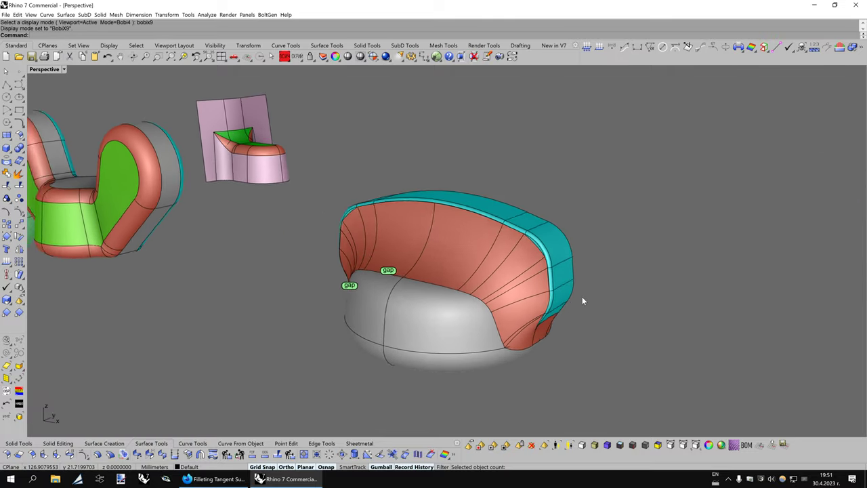
Undo the radius-7 chain and fillet the handle to the dome at radius 4
left_click(107, 57)
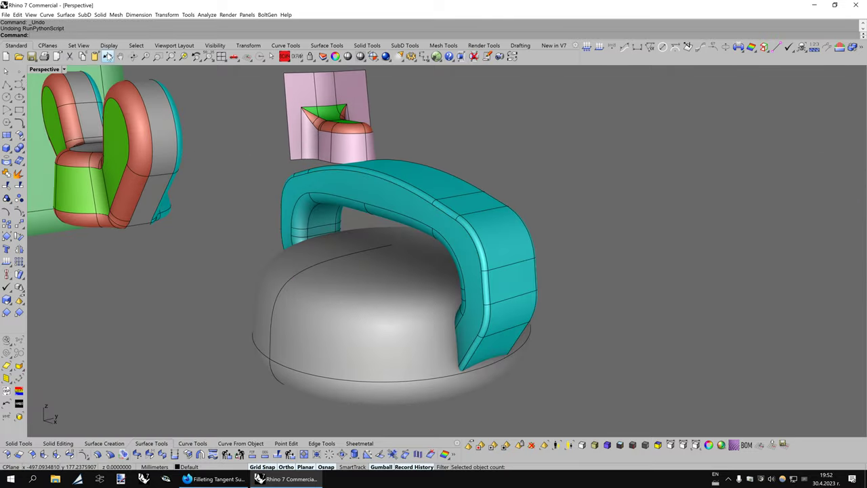
left_click(8, 454)
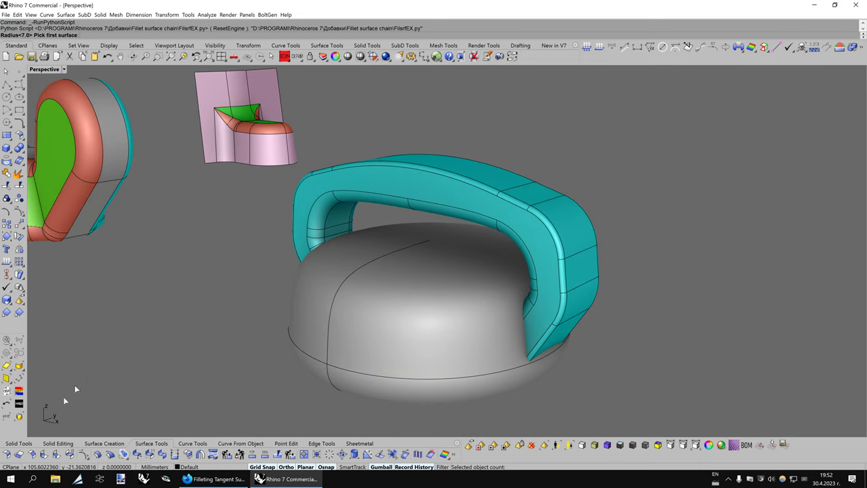
type("4")
key("Return")
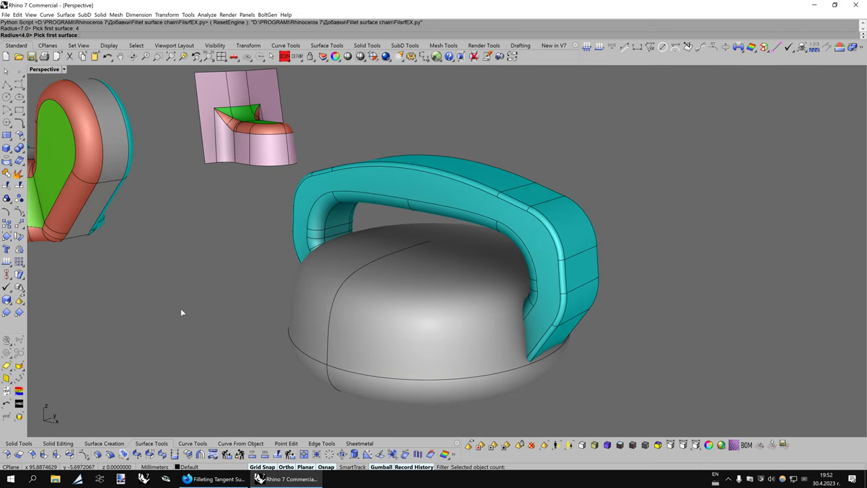
left_click(542, 324)
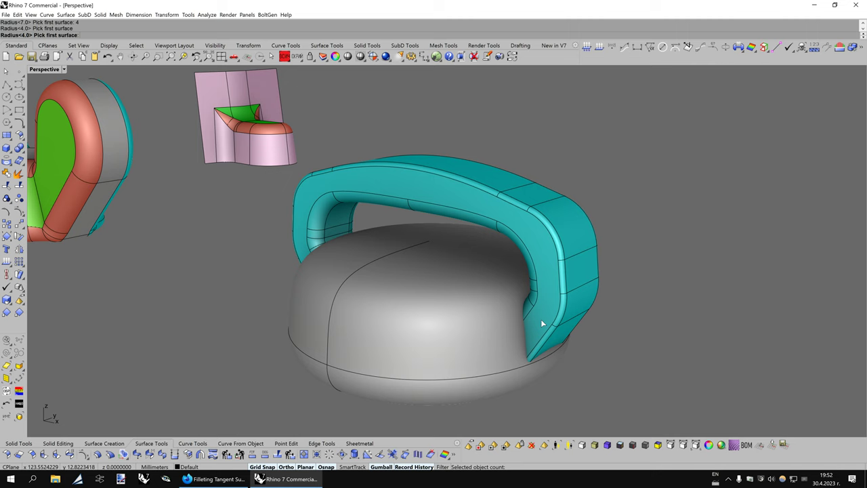
left_click(494, 339)
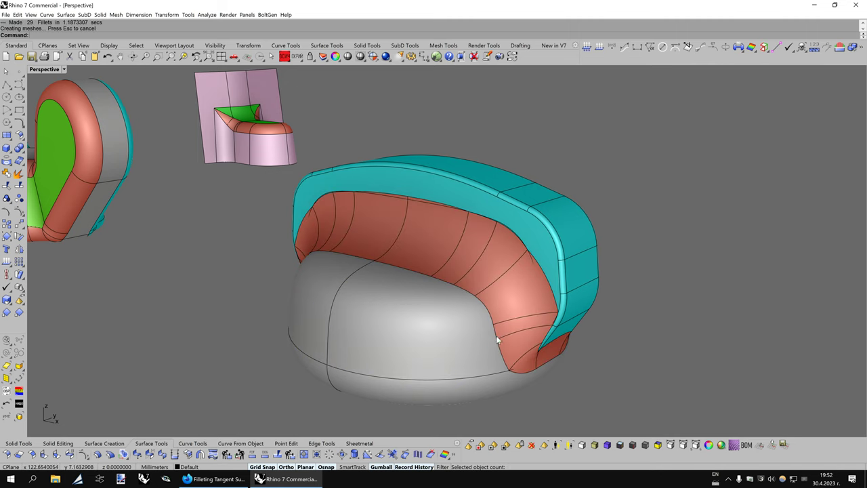
left_click(595, 444)
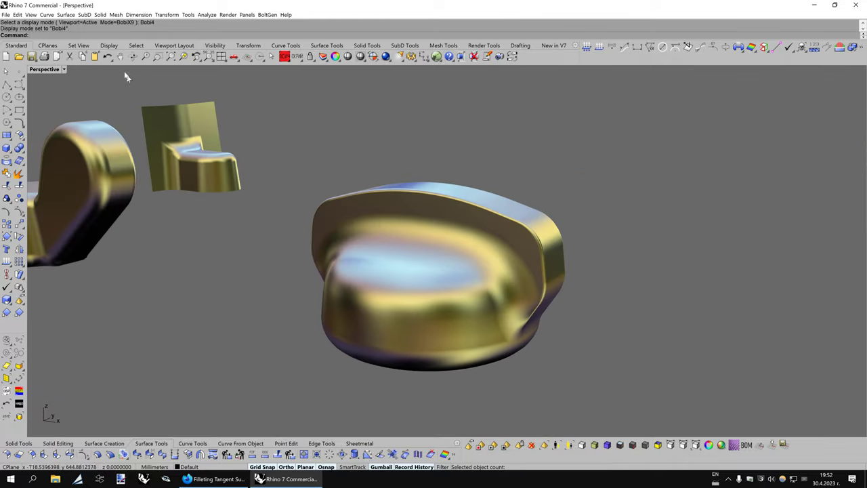
Rerun the fillet chain at radius 1, picking the handle then the cap body
left_click(19, 453)
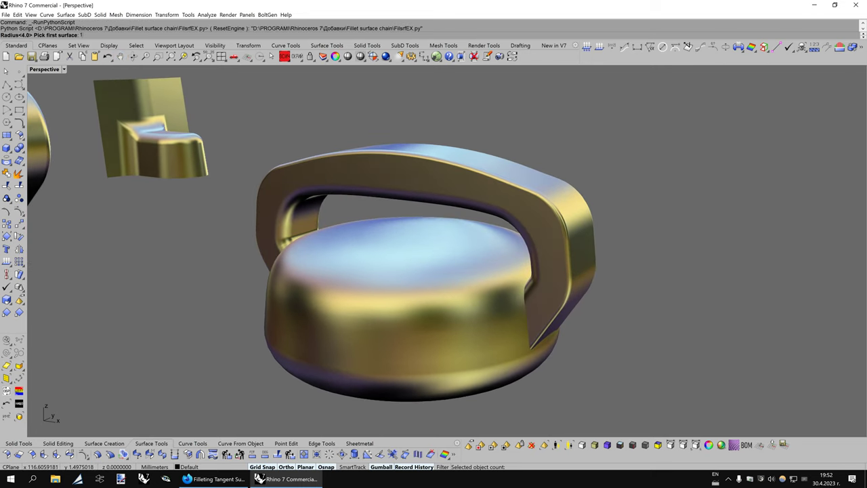
left_click(548, 305)
left_click(492, 335)
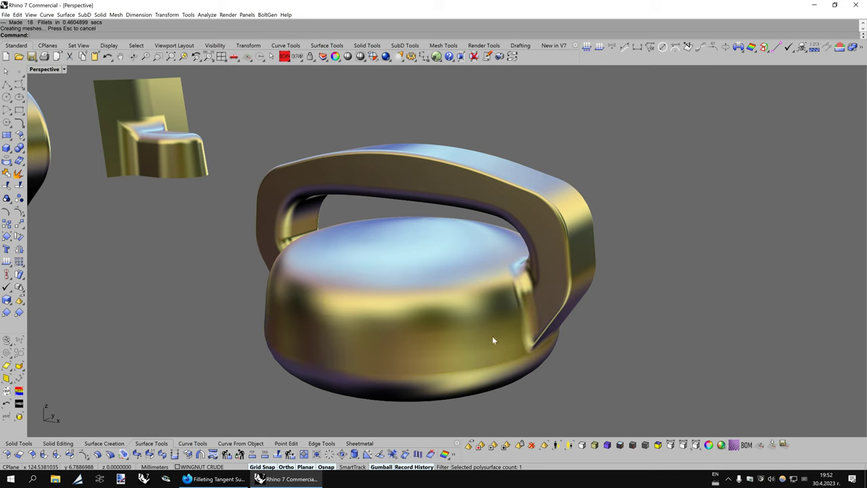
Fillet the angled block's green top to its cyan side at radius 1, then undo it
key("ctrl+9")
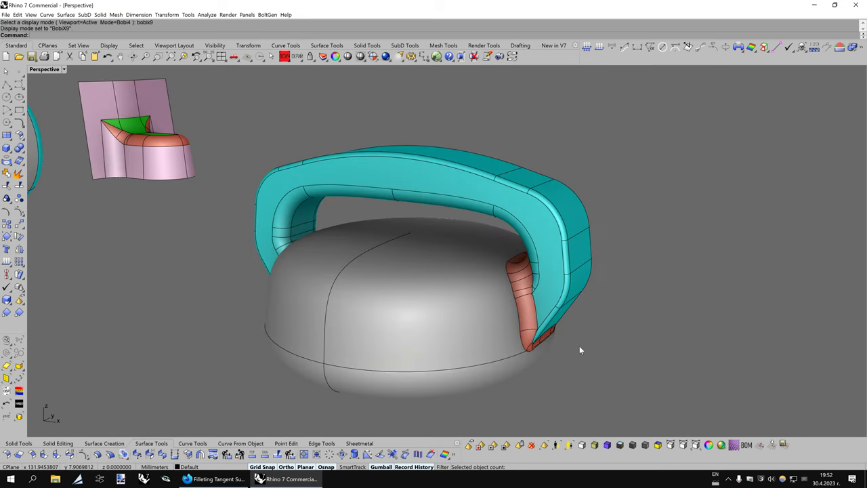
key("Left")
key("Left")
key("Left")
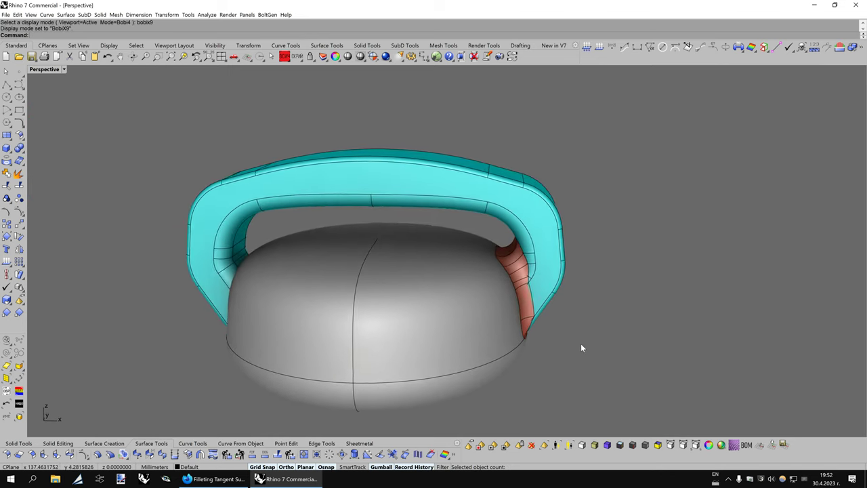
key("Home")
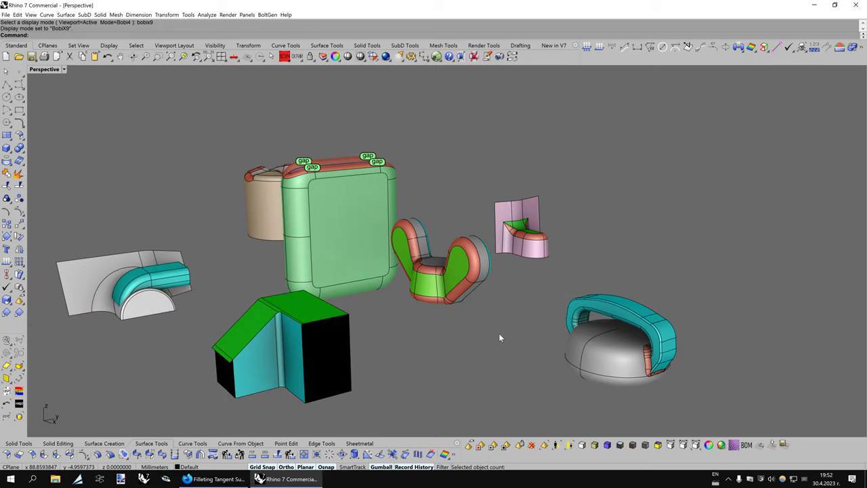
key("Home")
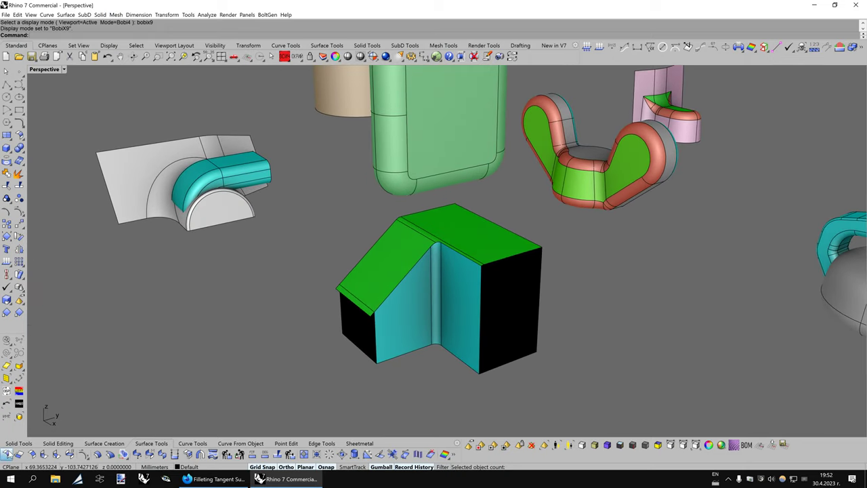
left_click(376, 322)
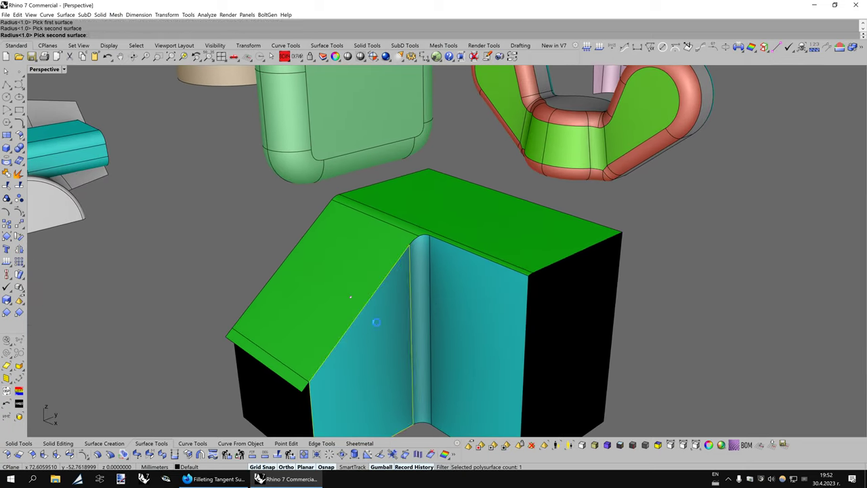
left_click(376, 321)
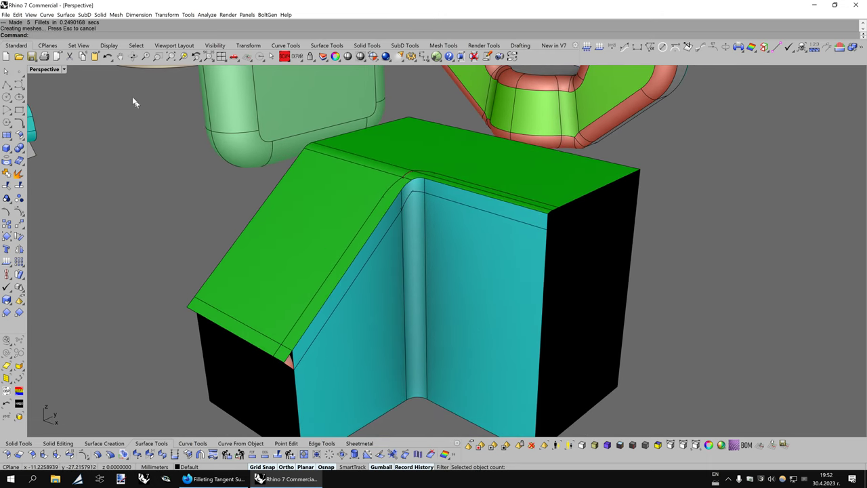
left_click(108, 57)
Rerun the fillet chain at radius 4 between the green top and cyan wall, making 2 fillets
left_click(7, 455)
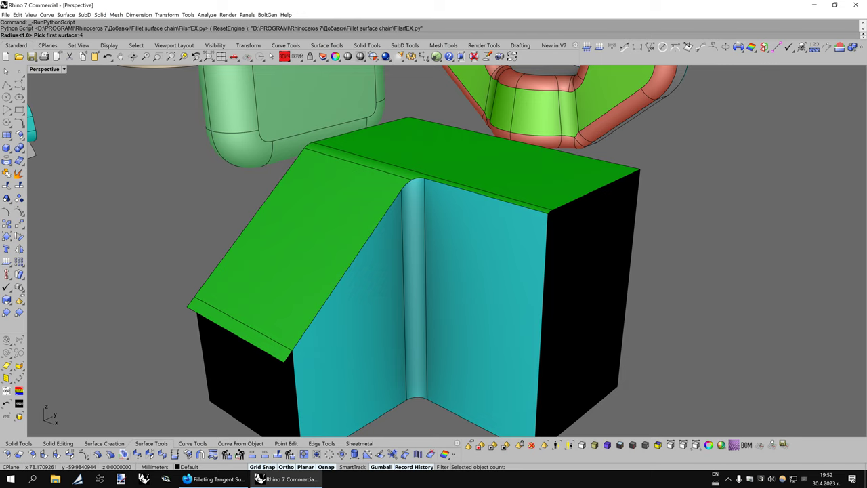
left_click(304, 303)
left_click(332, 324)
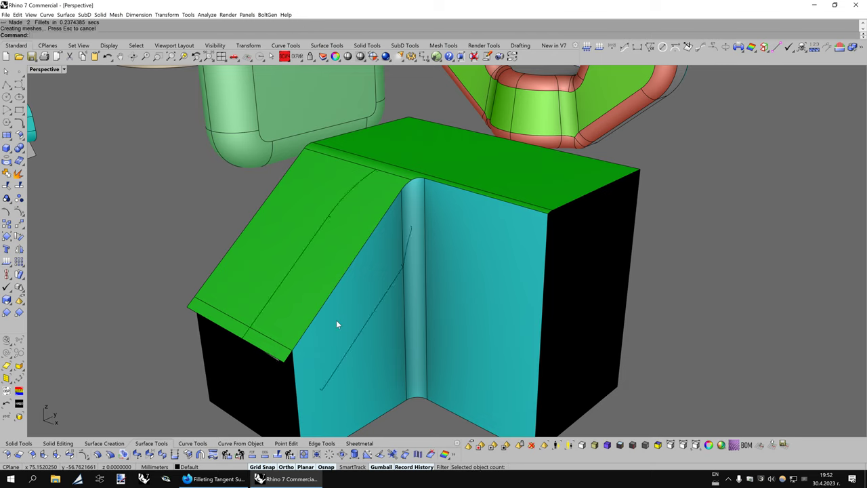
Undo the new fillets and retry the chain between the block's green and cyan faces
key("ctrl+z")
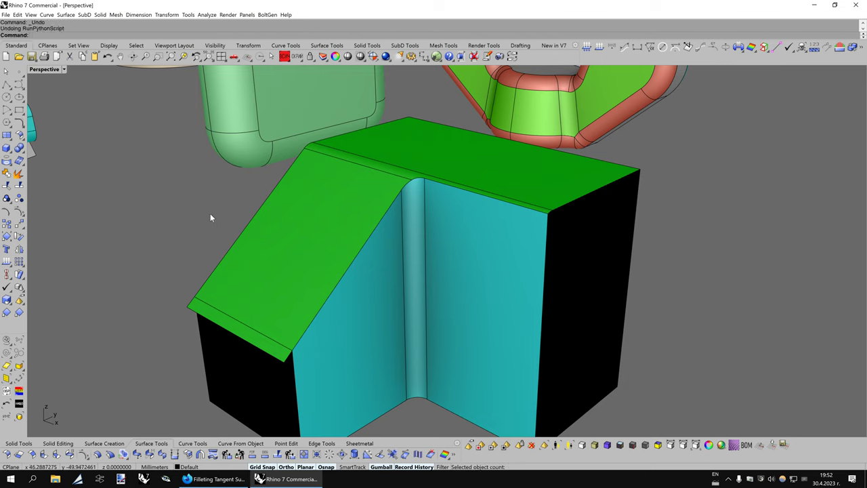
key("Return")
type("2")
key("Return")
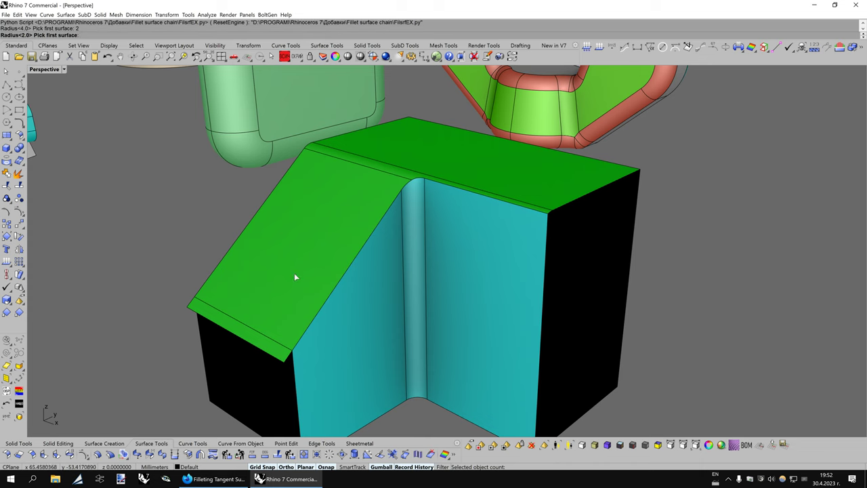
left_click(295, 277)
left_click(357, 322)
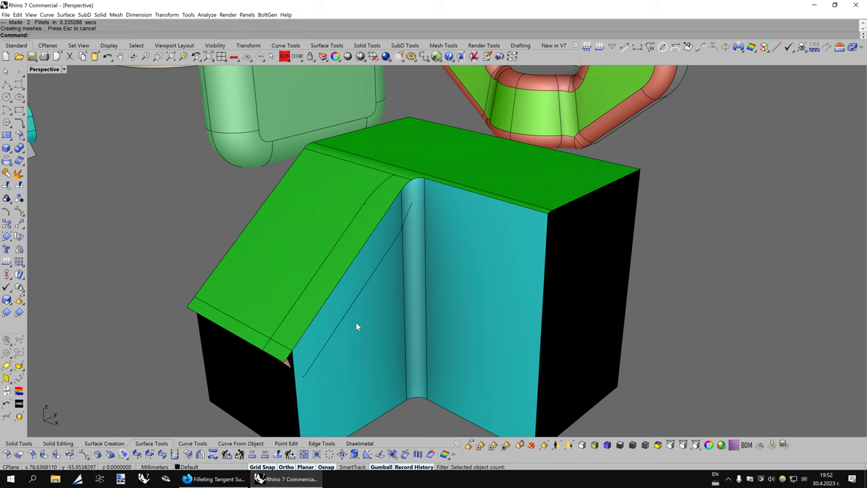
left_click(458, 236)
left_click(480, 180)
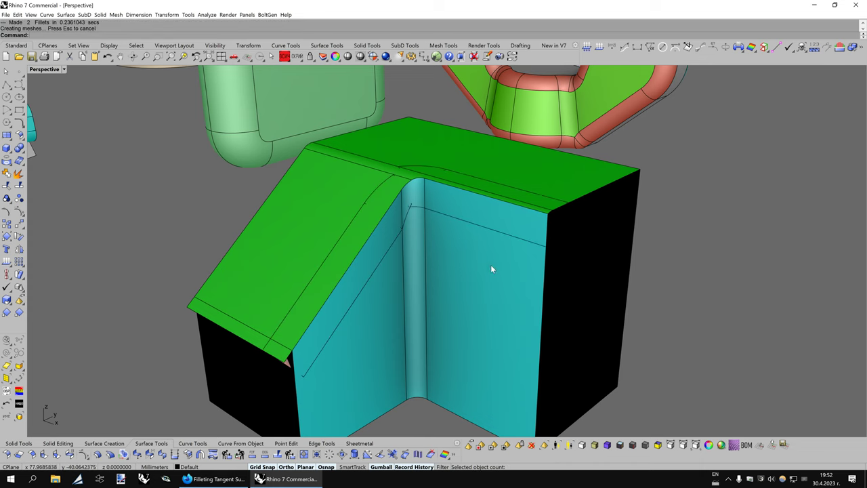
mouse_move(491, 270)
right_mouse_down()
mouse_move(312, 232)
mouse_move(415, 251)
right_mouse_up()
scroll(416, 256, "up", 3)
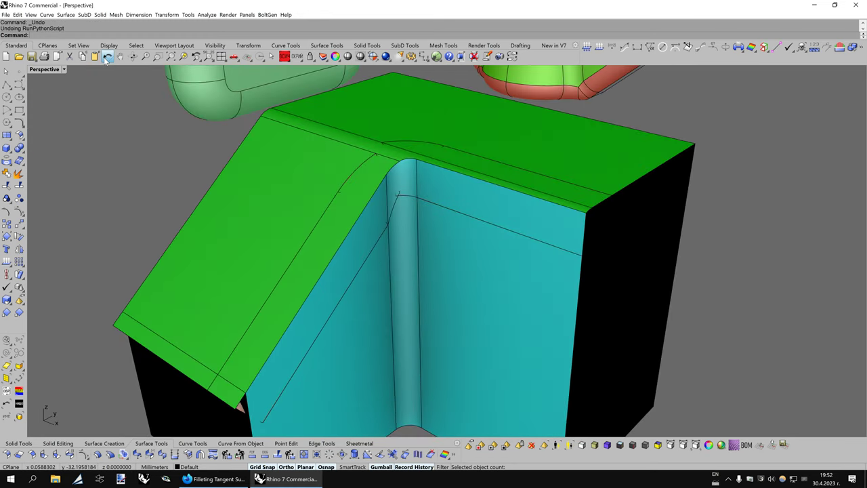
Build 5 radius-1.2 fillets between the green top and cyan wall, then select the green polysurface
left_click(18, 454)
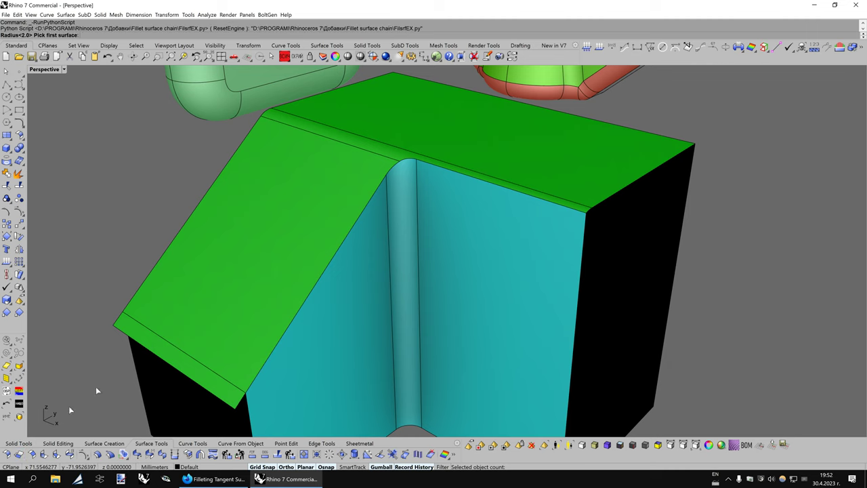
type("1.2")
left_click(219, 350)
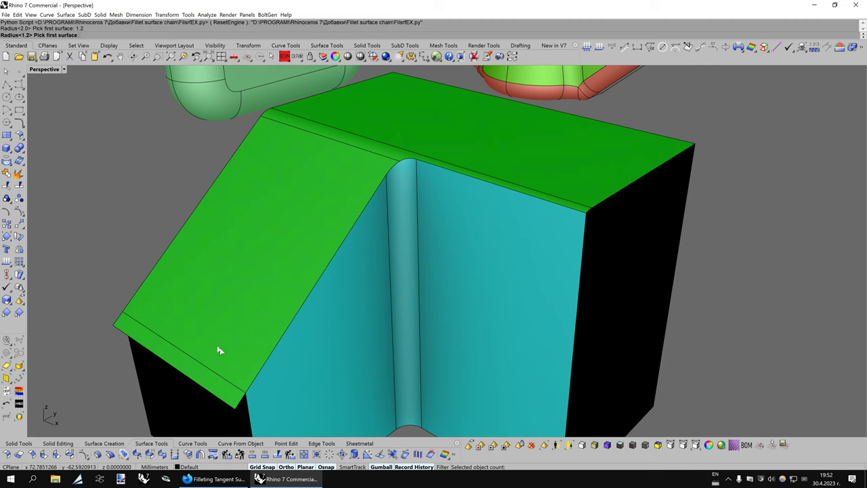
left_click(311, 335)
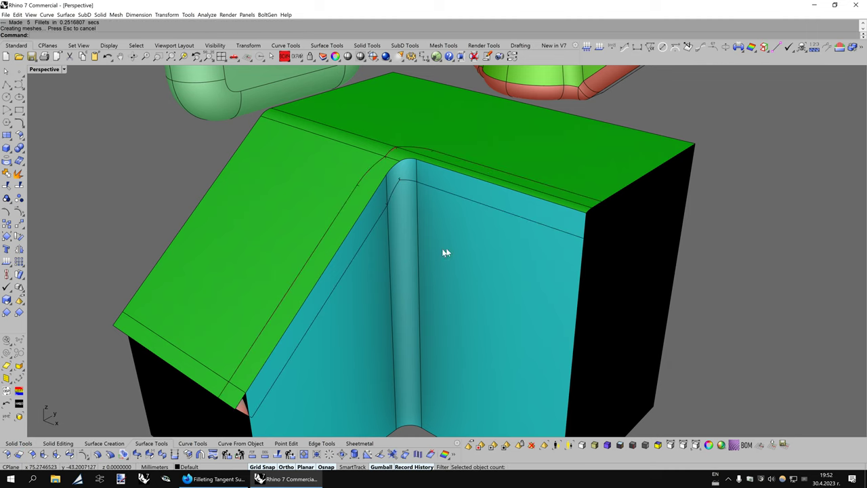
scroll(420, 244, "down", 1)
left_click(296, 229)
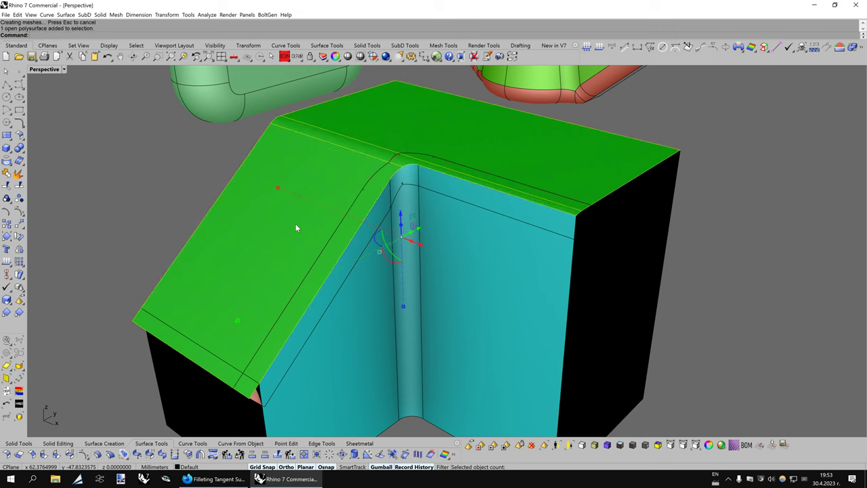
Split the green and cyan polysurfaces using two fillet pieces as cutters
left_click(22, 187)
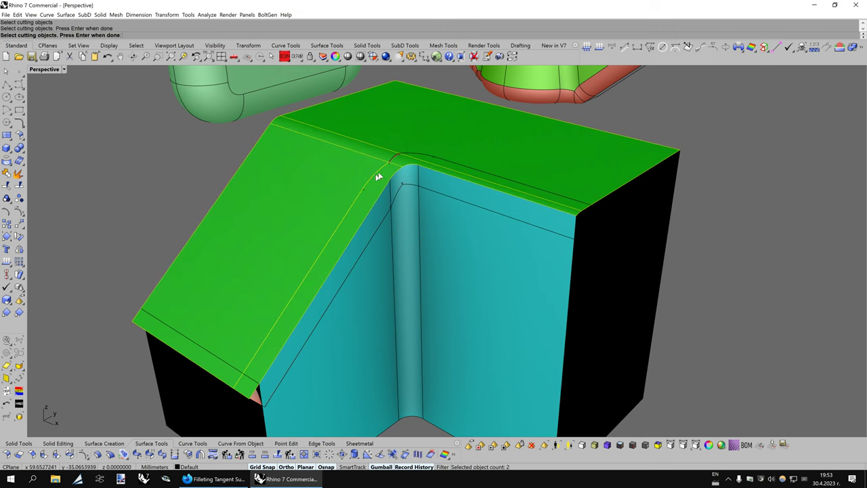
left_click(450, 162, "ctrl")
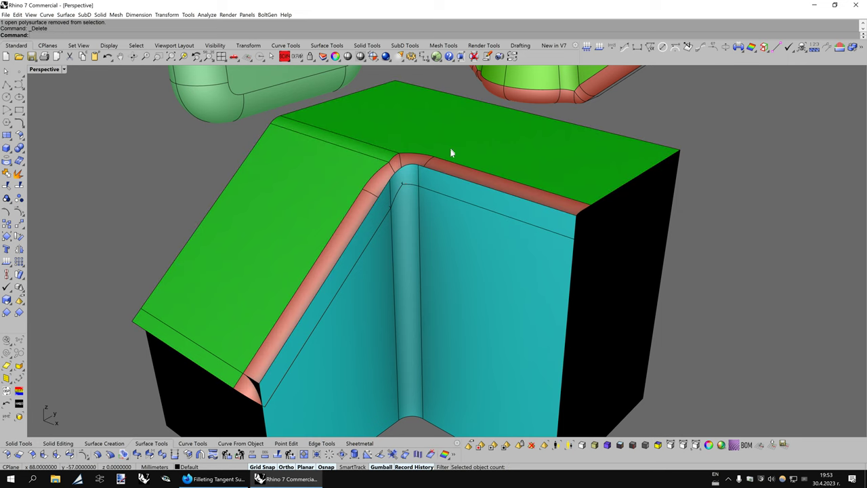
left_click(444, 228)
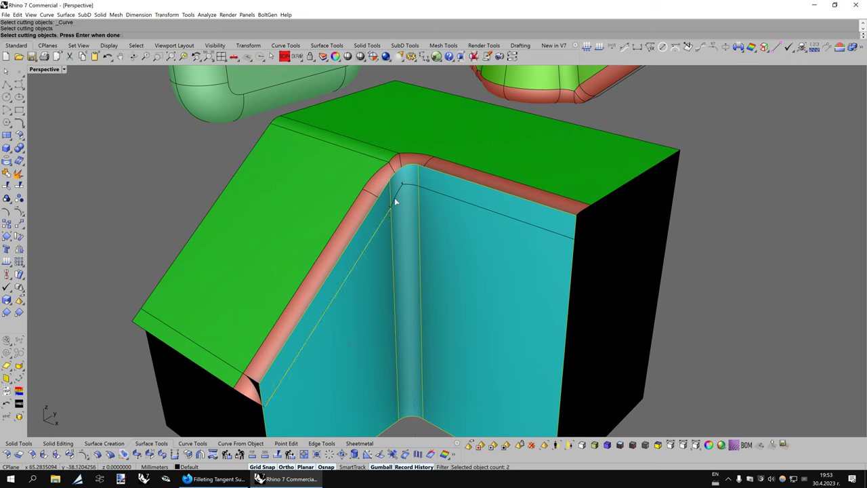
left_click(416, 190)
left_click(431, 199)
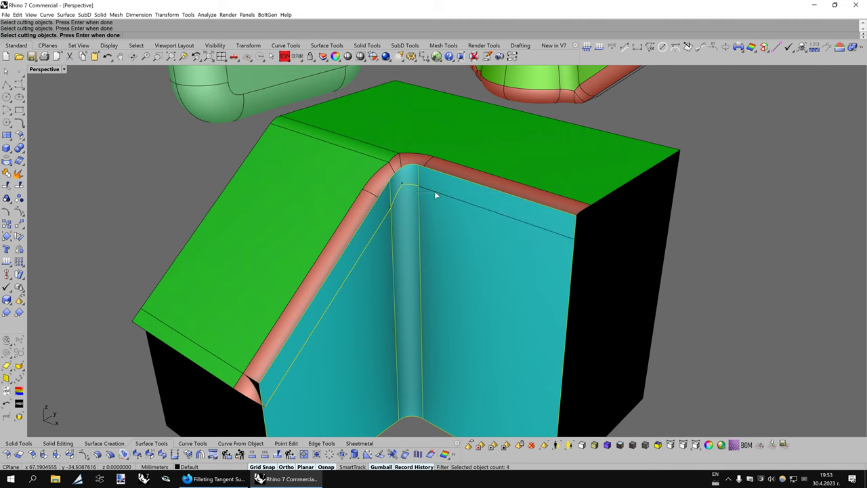
key("Return")
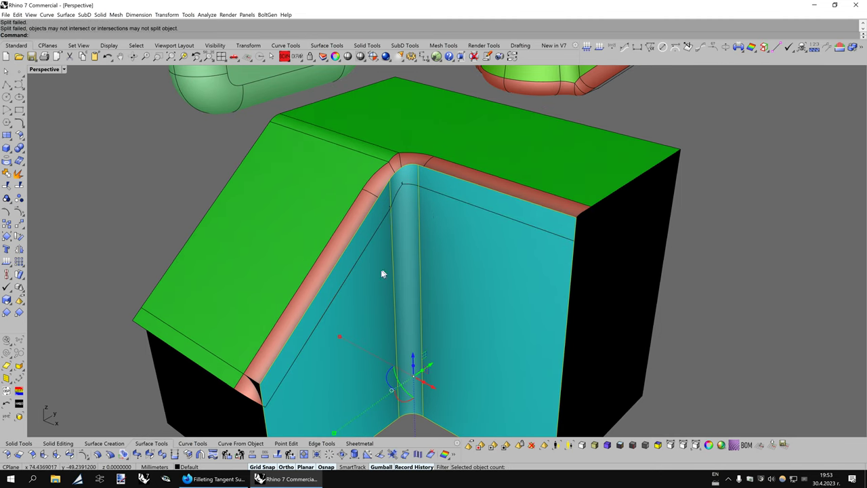
Extend the fillet's edge line straight past the block's lower corner as a helper cutter
mouse_move(348, 286)
right_mouse_down()
mouse_move(358, 219)
mouse_move(177, 354)
right_mouse_up()
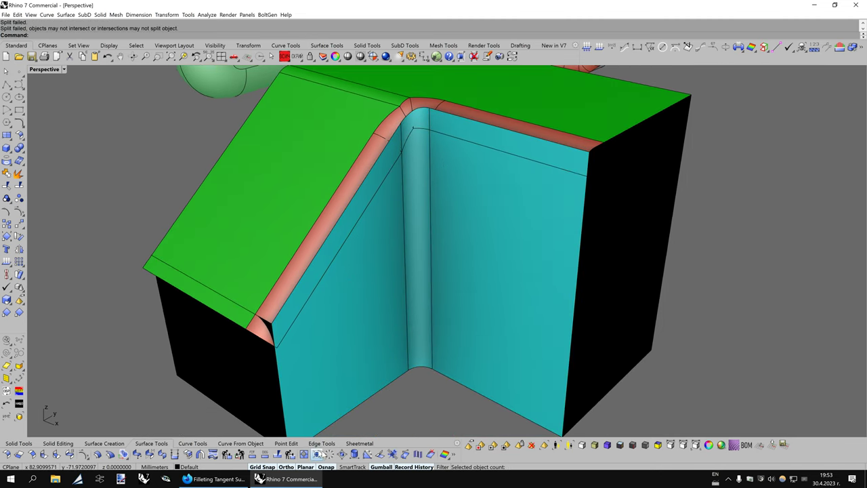
left_click(354, 454)
left_click(355, 444)
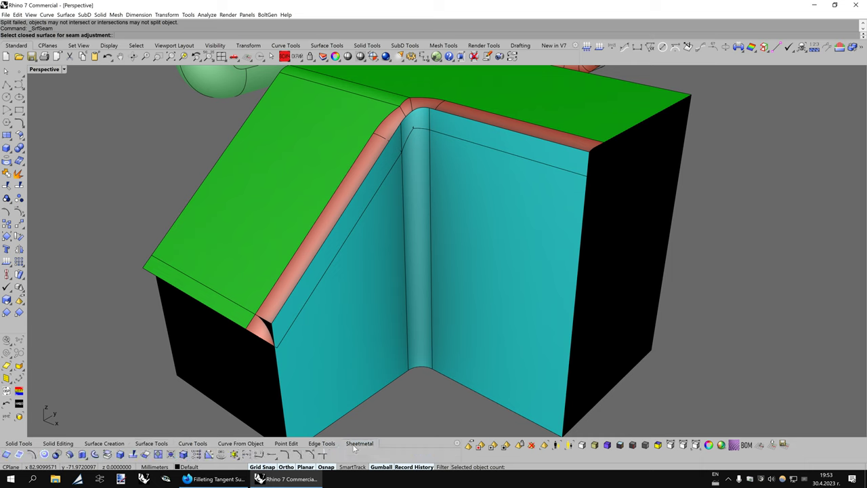
left_click(273, 455)
left_click(277, 341)
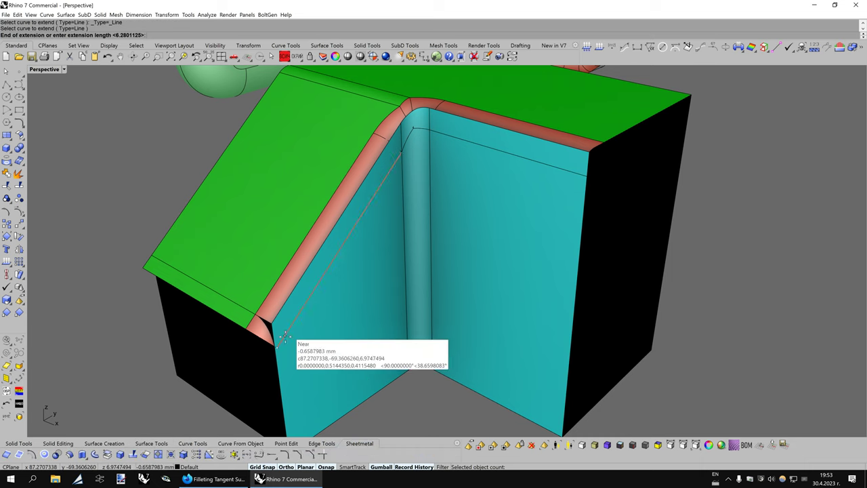
left_click(264, 388)
right_click(285, 350)
Split the cyan walls with the extended line and delete the piece covering the fillet
left_click(361, 258)
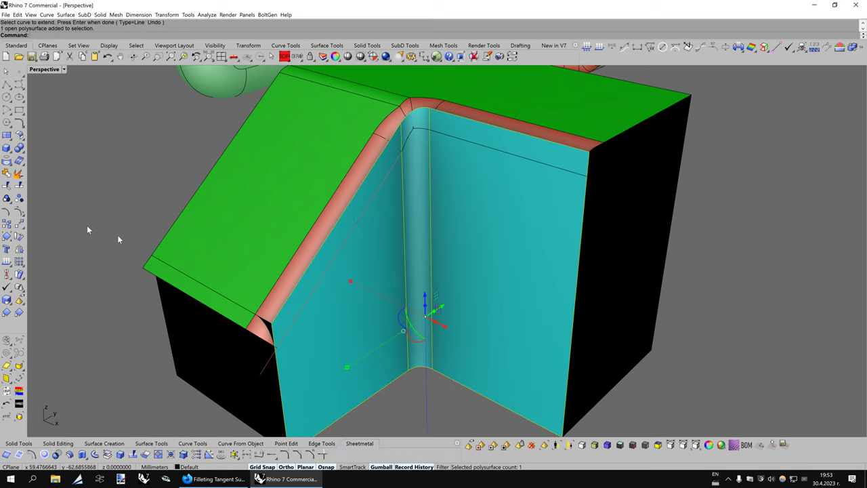
left_click(20, 199)
left_click(300, 311)
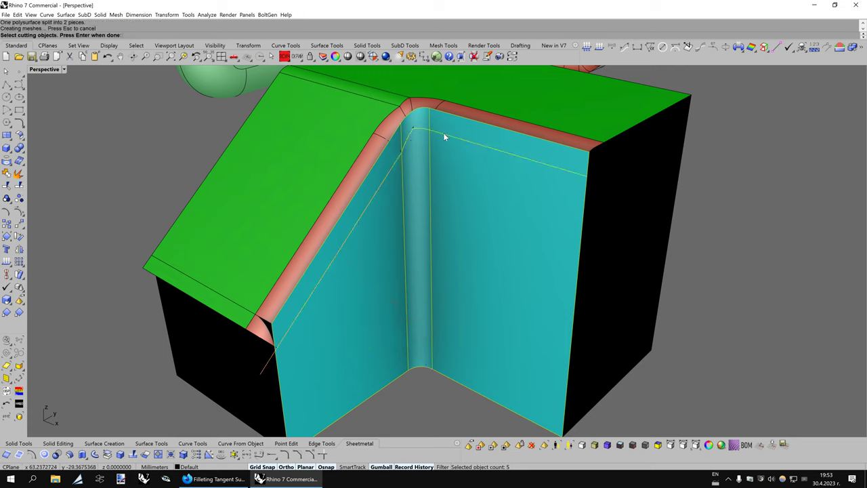
key("Return")
key("Delete")
Delete the helper line and preview the trimmed block in the Bobi4 display
left_click(264, 369)
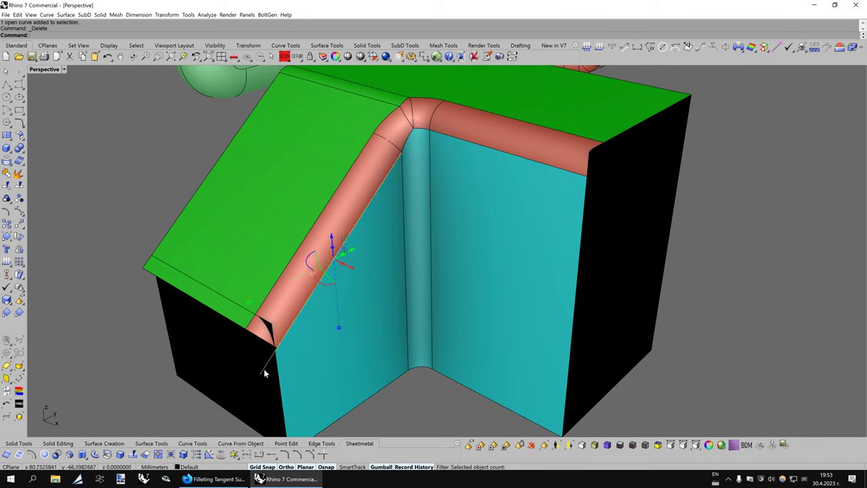
scroll(478, 289, "down", 2)
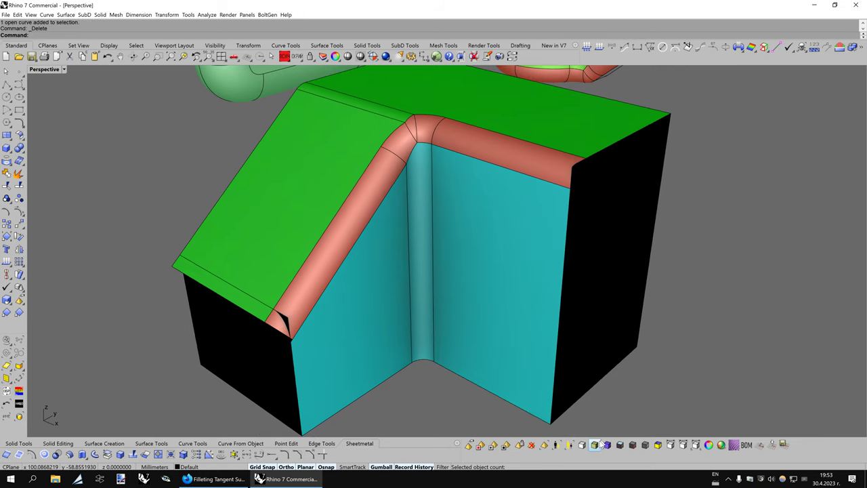
key("ctrl+alt+b")
scroll(541, 286, "down", 3)
key("ctrl+alt+x")
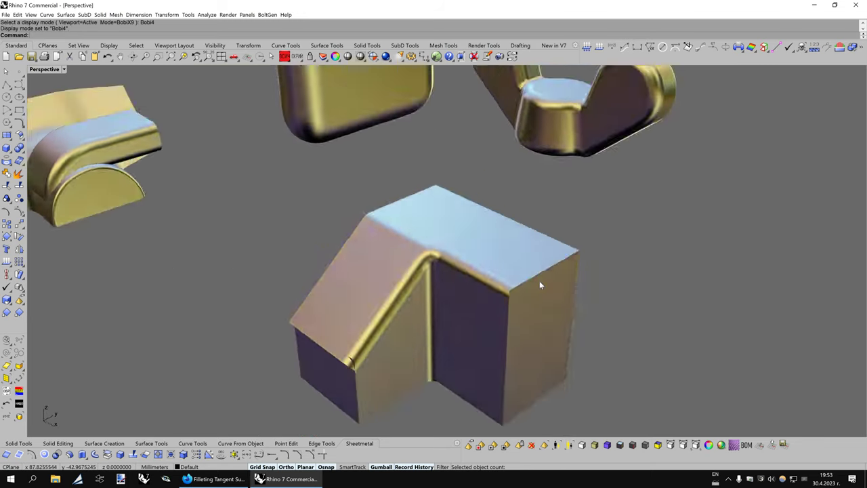
Zoom onto the teal tube over the grey half-cylinder and launch the fillet chain script at radius 1.2
scroll(539, 281, "down", 3)
scroll(537, 280, "down", 2)
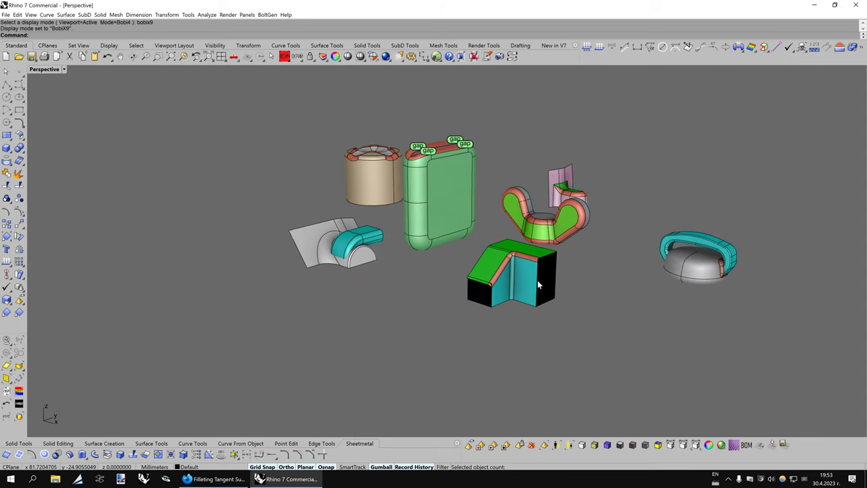
scroll(540, 277, "up", 6)
scroll(540, 277, "up", 4)
scroll(464, 319, "up", 2)
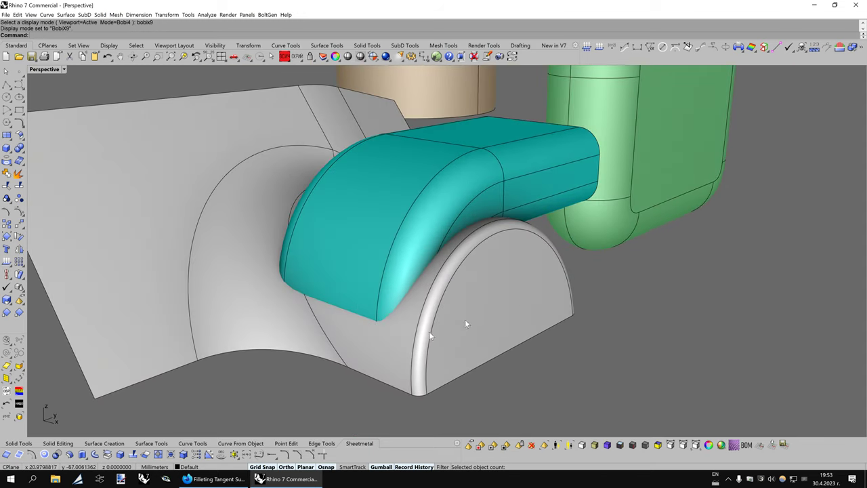
left_click(152, 443)
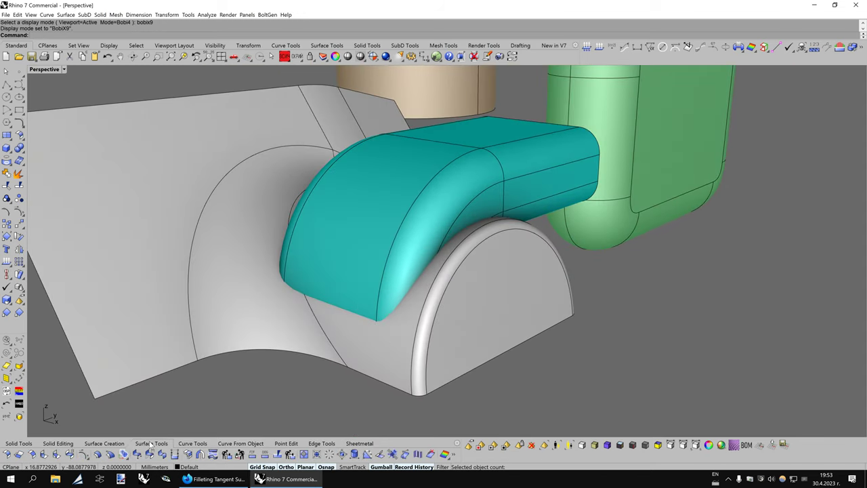
left_click(7, 454)
Pick the teal tube and grey half-cylinder to build 17 radius-1.2 fillets
right_click_drag(338, 314, 368, 291)
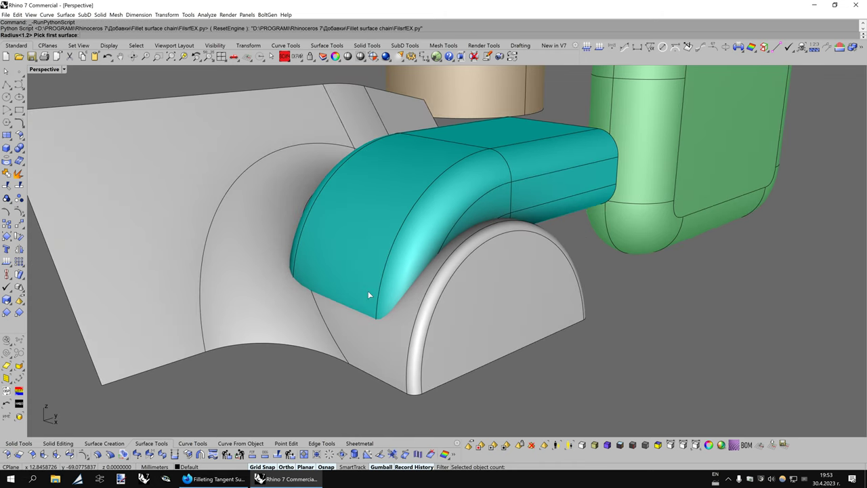
left_click(368, 291)
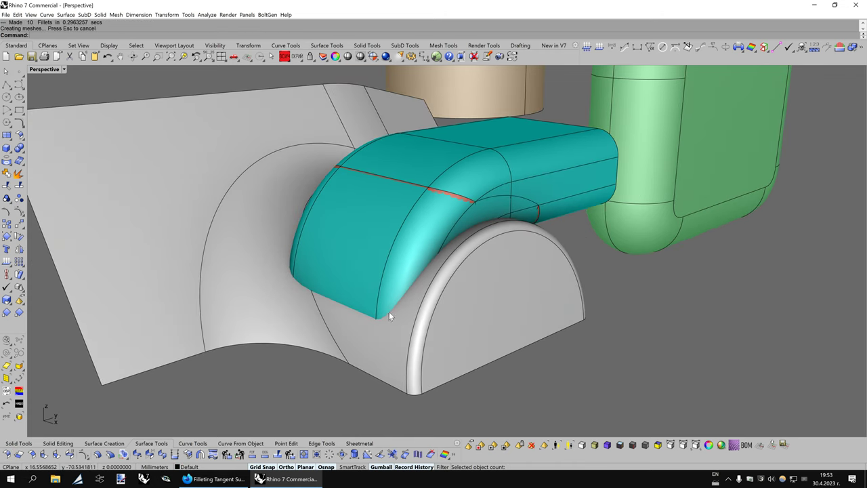
left_click(347, 300)
left_click(361, 351)
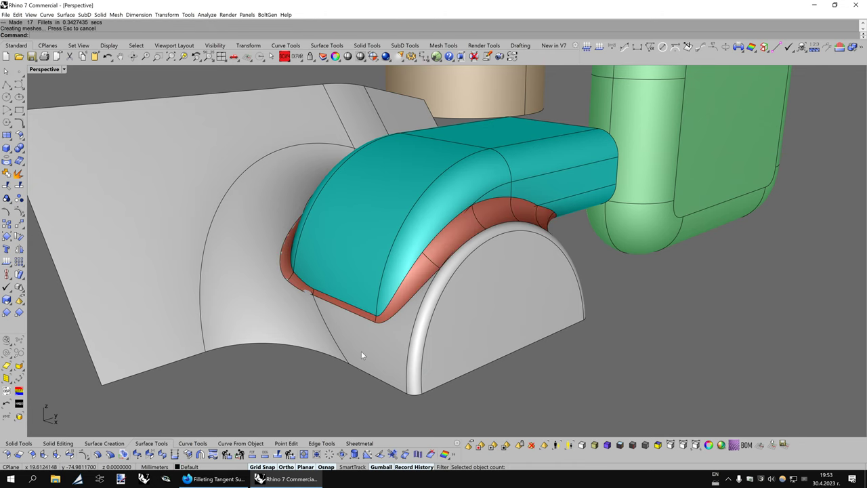
Inspect the fillet band from below in Bobi4 display, then return to BobiX9
right_click_drag(361, 351, 507, 298)
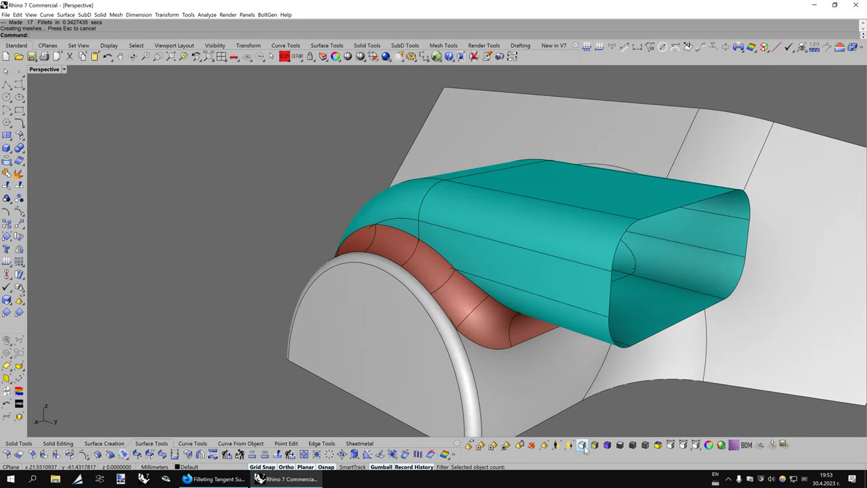
left_click(582, 445)
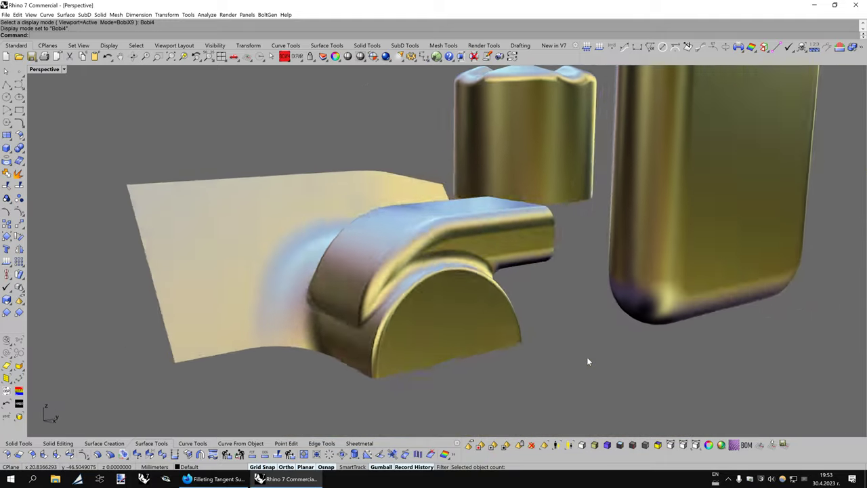
key("F9")
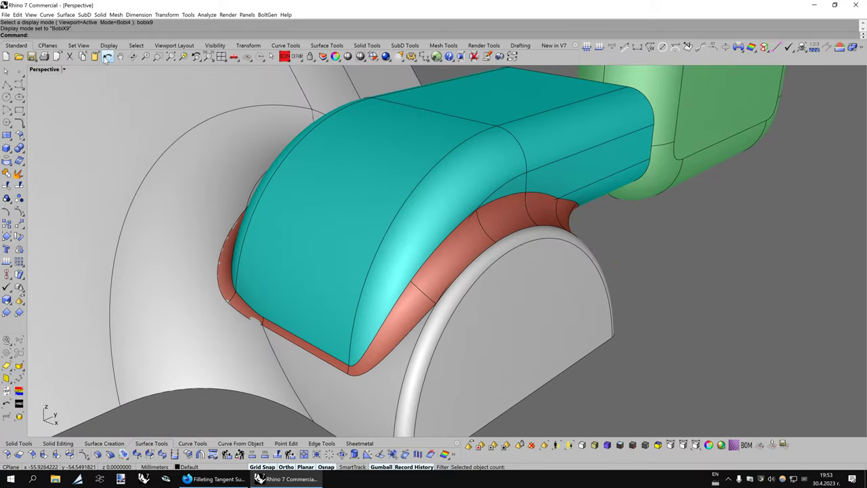
left_click(107, 57)
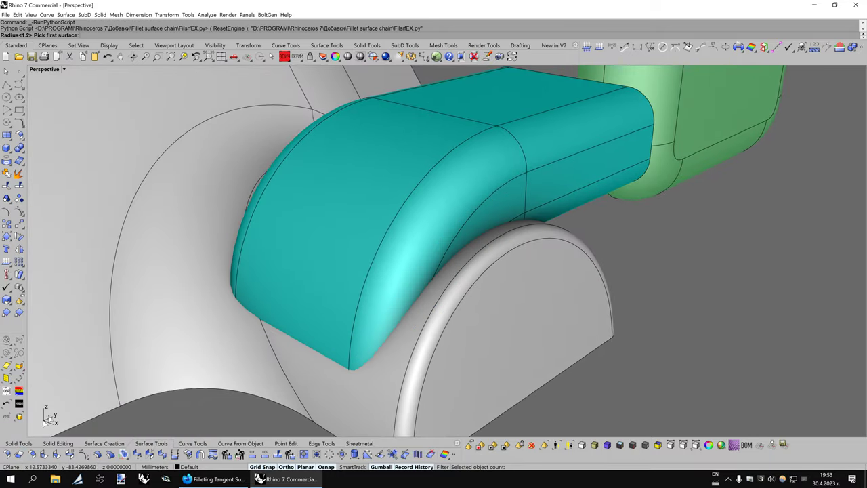
type("2")
key("Return")
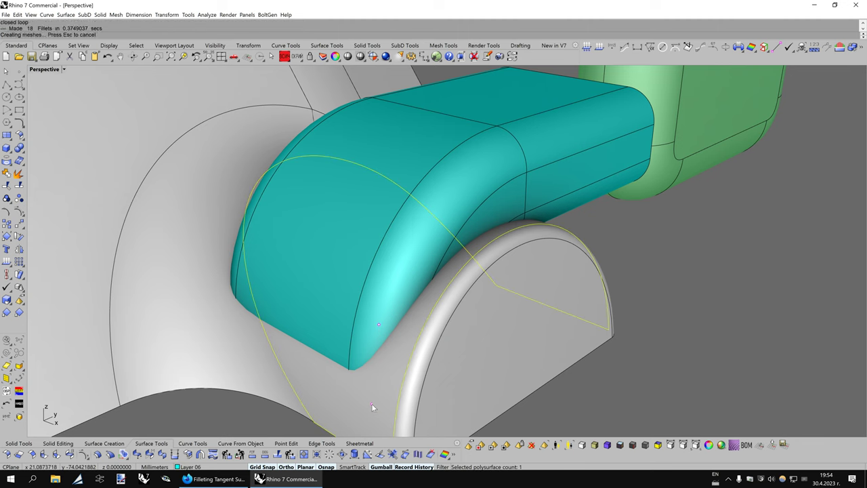
key("Left")
key("Left")
key("Left")
key("Left")
key("Left")
key("Left")
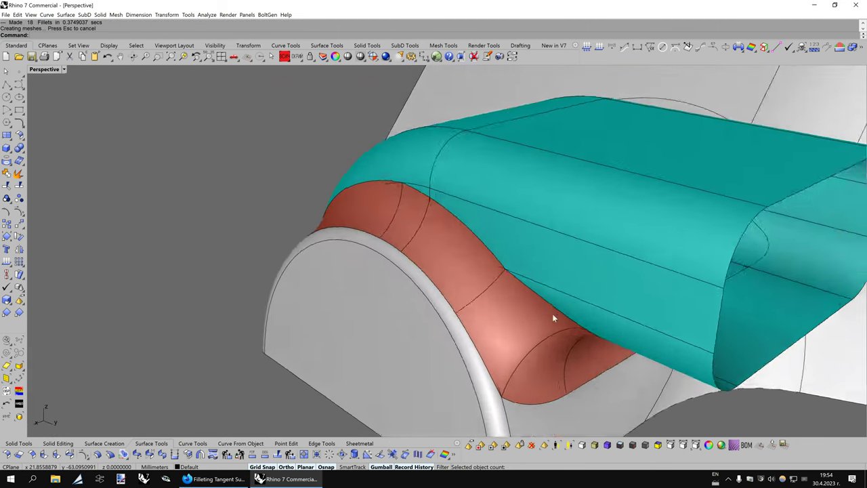
key("Left")
key("Left")
key("Left")
key("Left")
key("Left")
key("Left")
key("Left")
key("Left")
key("Left")
key("Left")
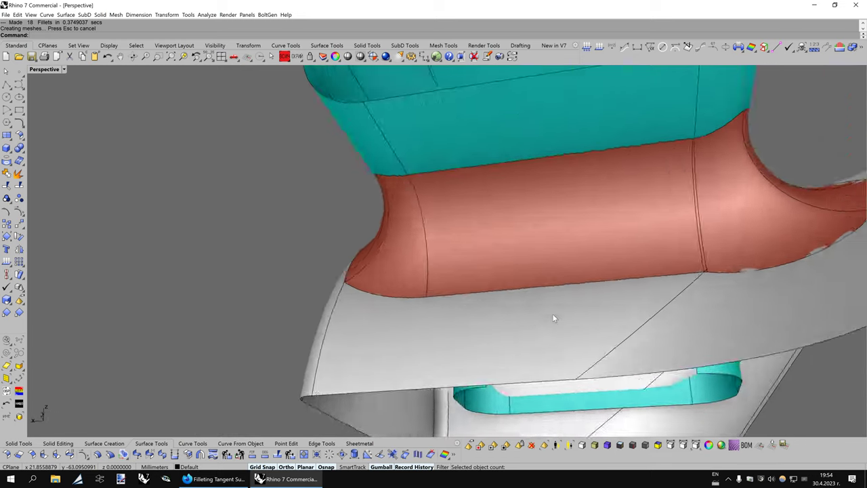
key("Left")
key("Left")
key("Left")
key("Left")
scroll(553, 318, "down", 5)
key("Left")
key("Left")
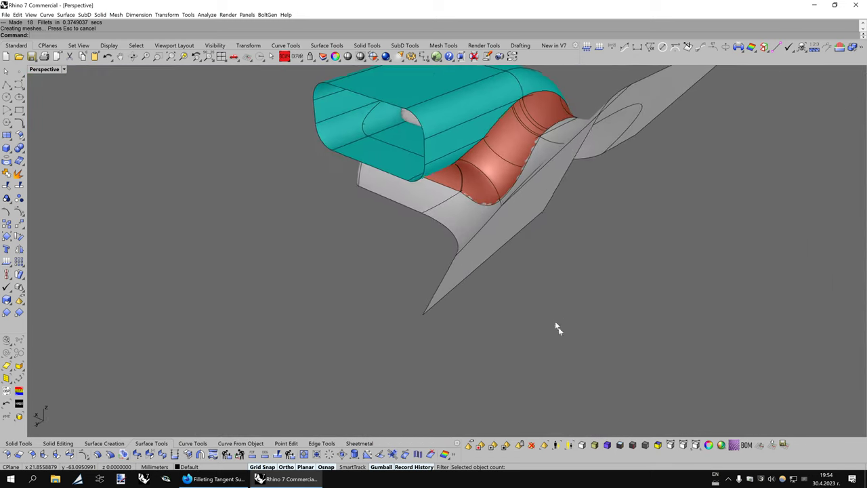
key("Left")
key("ctrl+alt+r")
scroll(543, 336, "up", 5)
key("Left")
key("Left")
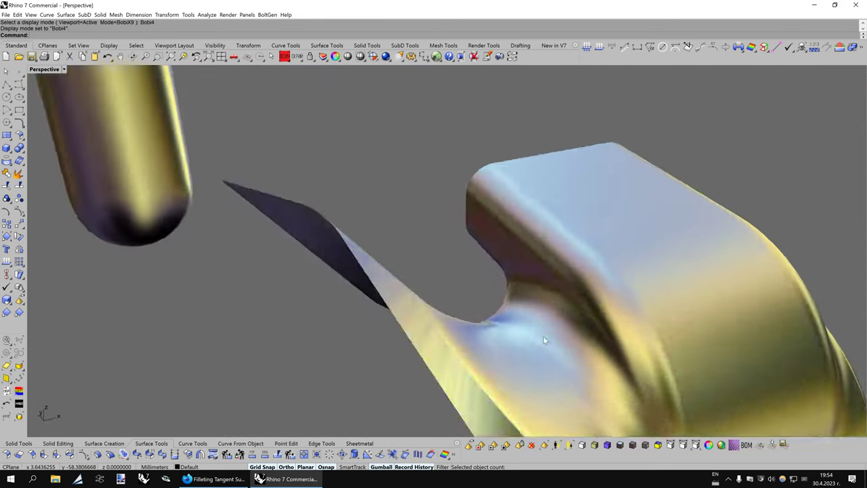
key("Left")
key("Left")
key("Left")
key("Left")
scroll(543, 333, "down", 3)
key("Left")
key("Left")
key("Left")
key("Left")
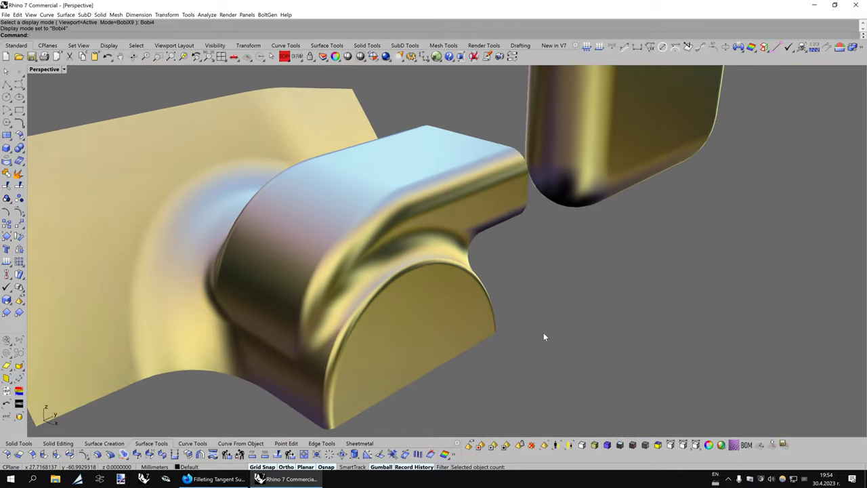
key("Left")
key("Left")
key("Left")
key("Left")
scroll(544, 332, "up", 3)
key("Left")
key("Left")
key("Left")
key("Left")
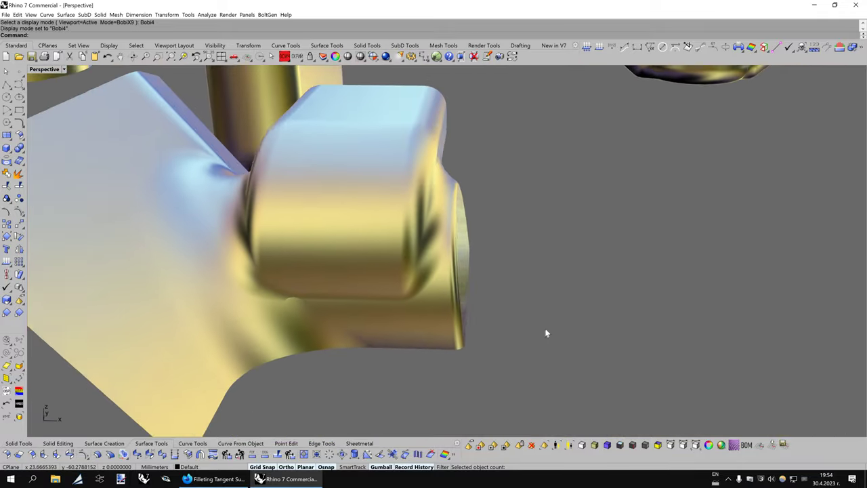
key("Left")
key("alt+9")
key("Left")
key("Left")
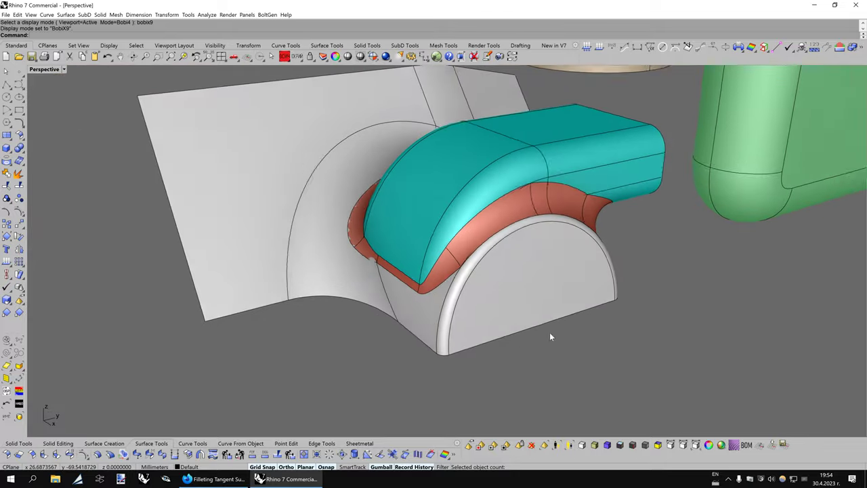
key("Left")
key("Left")
key("Left")
scroll(380, 307, "up", 2)
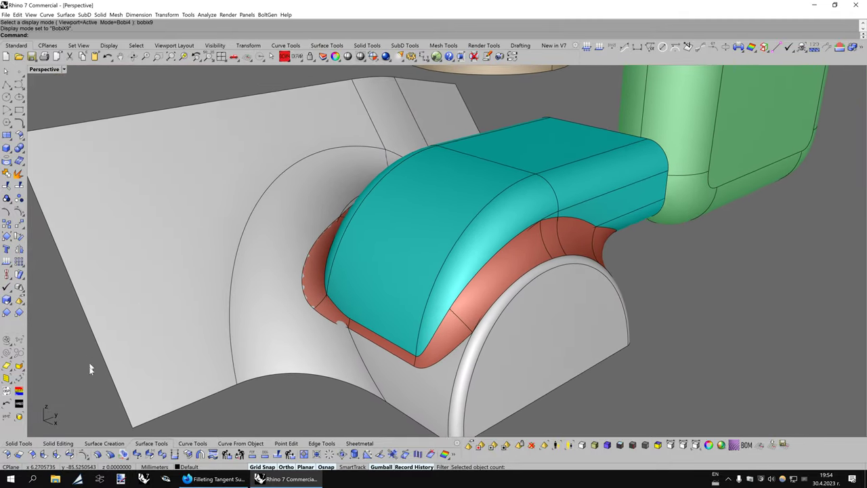
scroll(352, 308, "up", 2)
Rebuild the teal-to-grey fillet chain at radius 1.5 and select its 17 fillets
left_click(108, 57)
type("1.5")
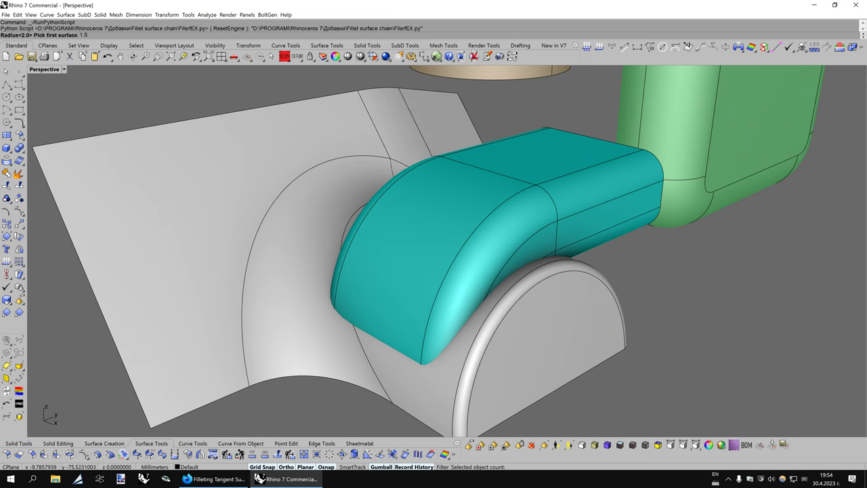
key("Return")
left_click(435, 332)
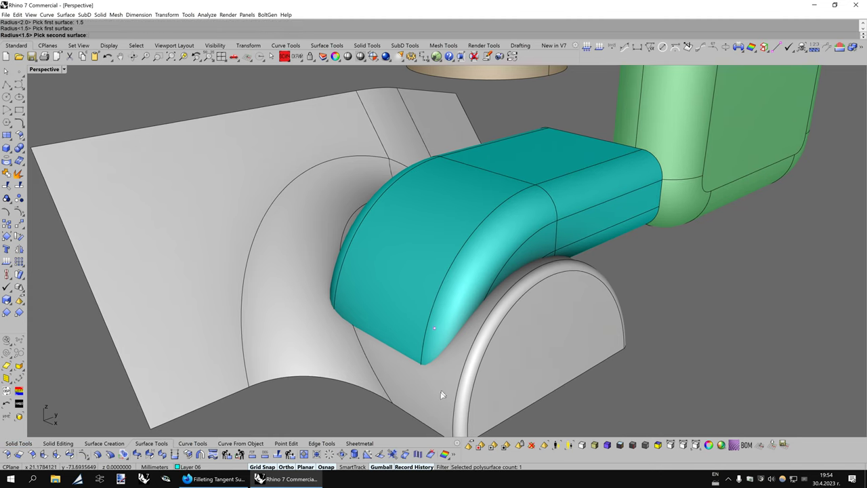
left_click(434, 401)
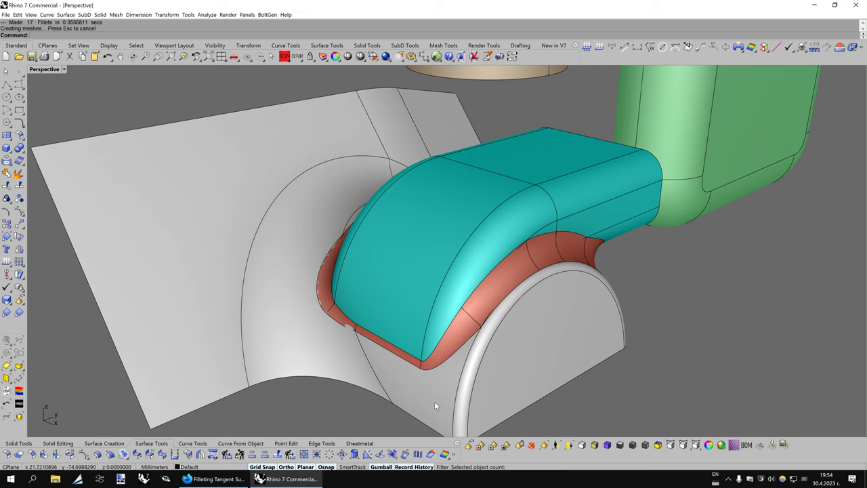
left_click(289, 61)
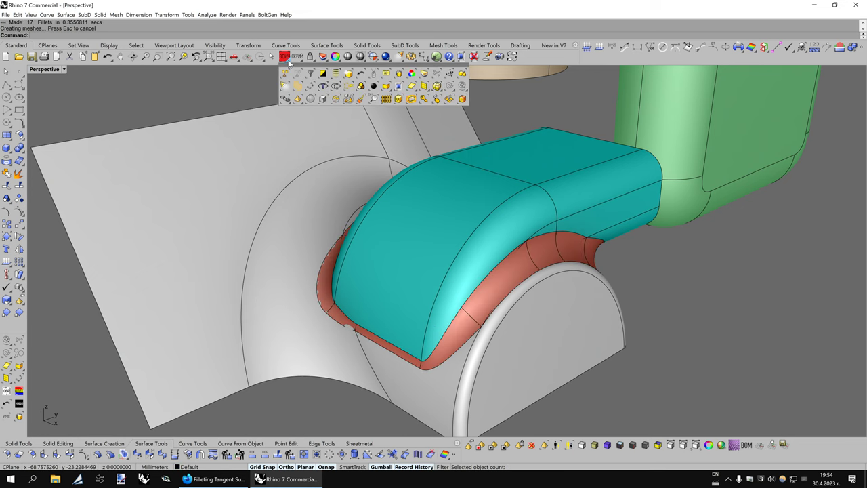
left_click(347, 74)
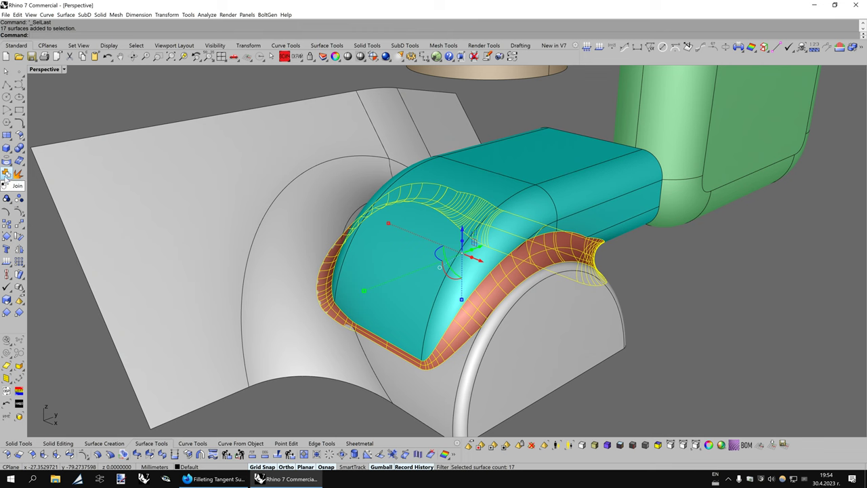
Duplicate the fillet chain's border curves and split the grey base with the fillet
left_click(255, 443)
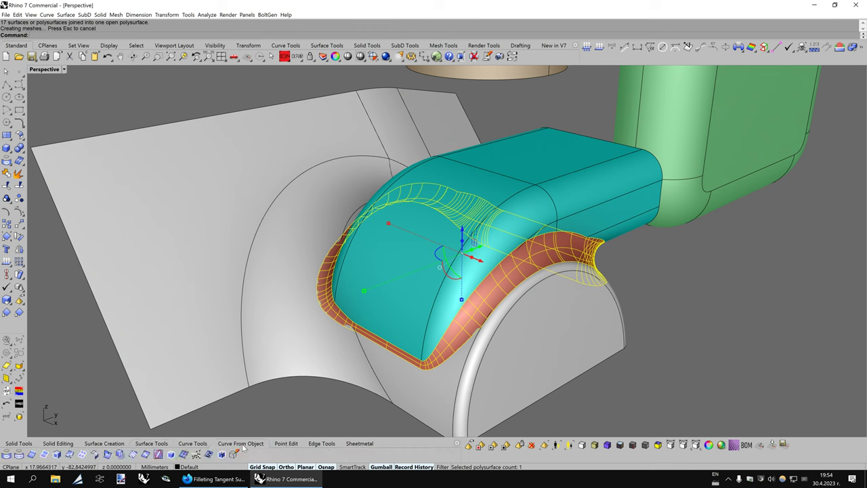
left_click(45, 454)
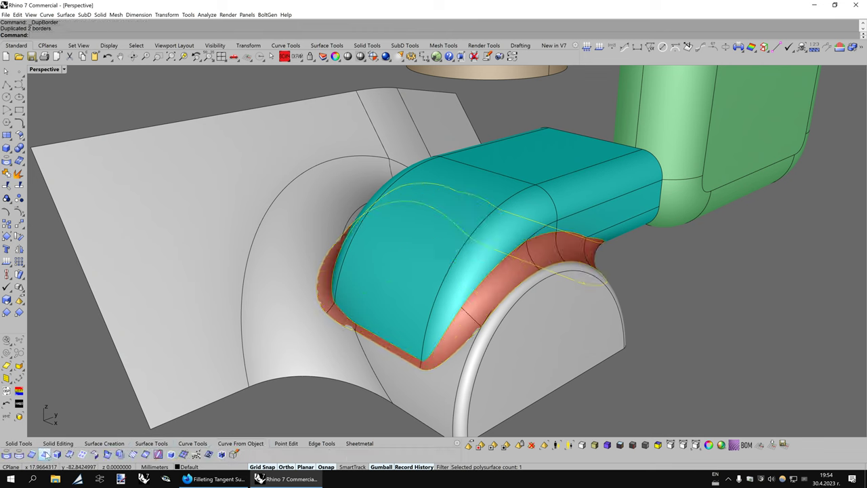
left_click(275, 236)
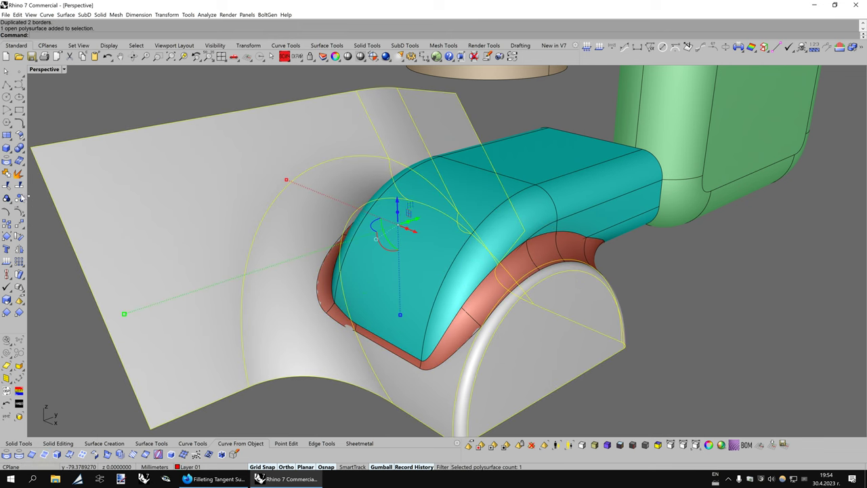
left_click(405, 364)
left_click(432, 381)
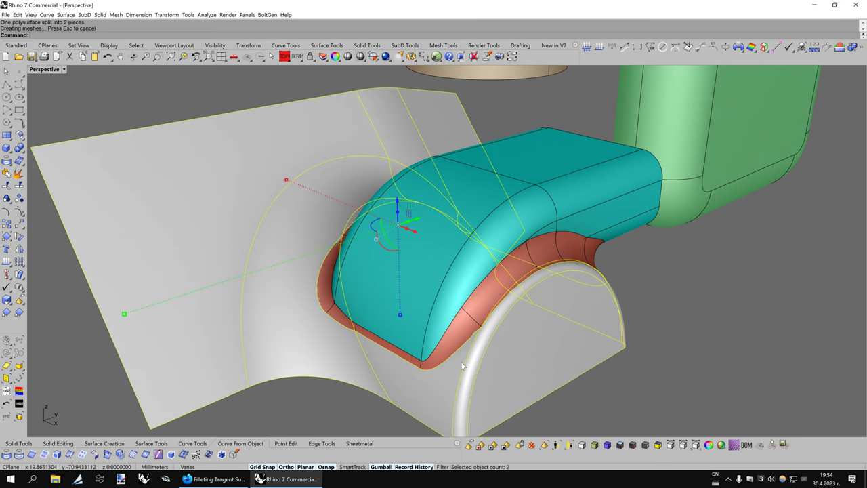
left_click(459, 370, "ctrl")
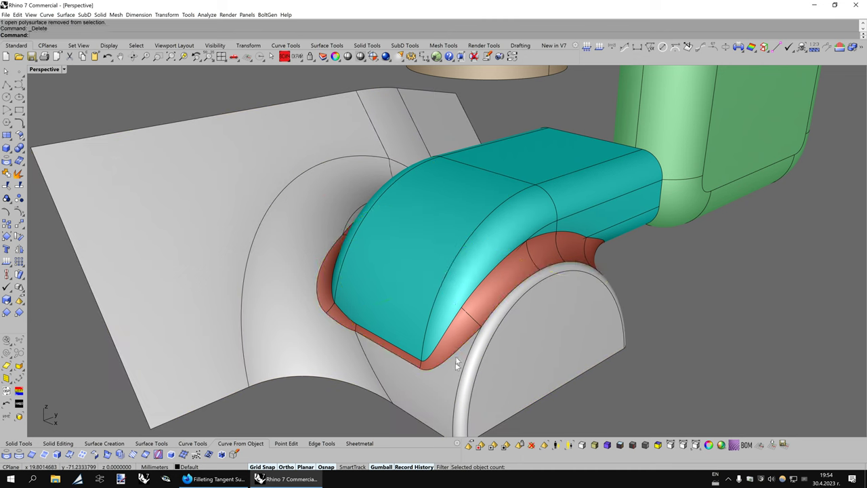
Split the teal body with the fillet chain and delete the unwanted piece
left_click(424, 276)
right_click(424, 275)
left_click(458, 333)
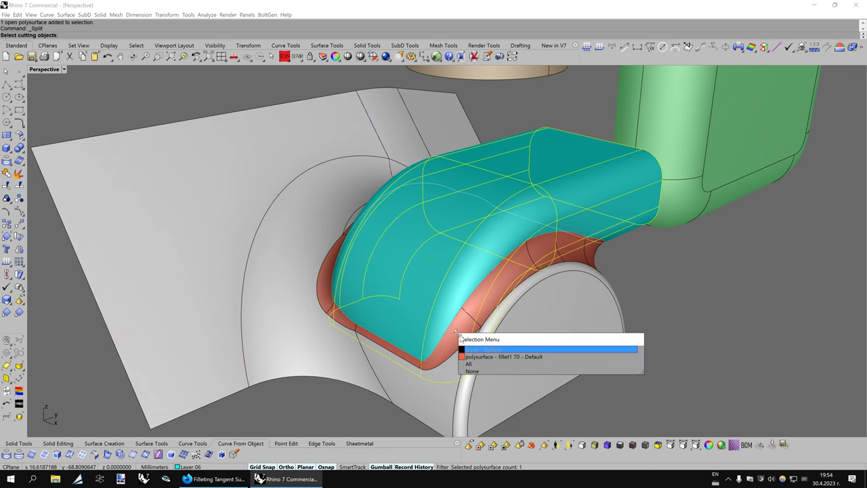
left_click(470, 350)
right_click(463, 321)
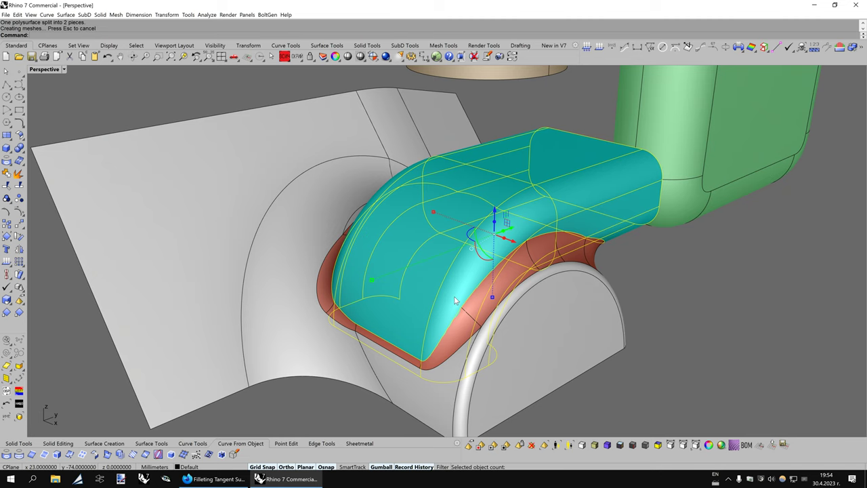
key("Delete")
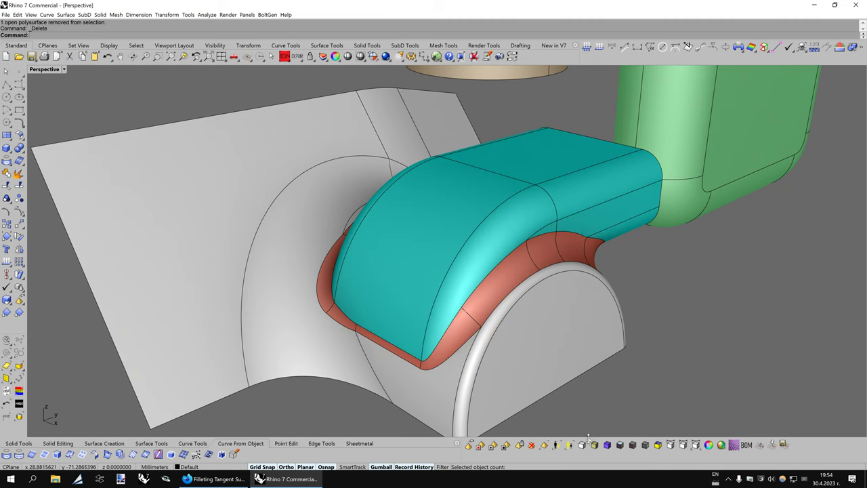
Switch the viewport to the shiny Bobi4 display mode
left_click(594, 445)
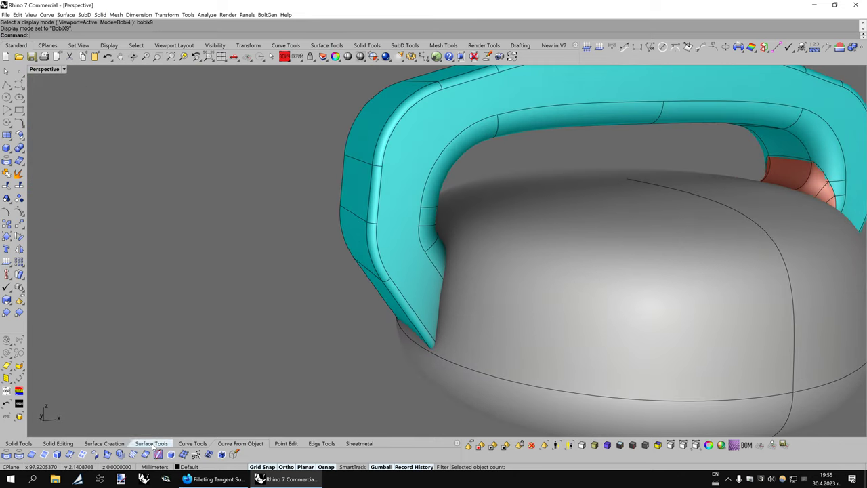
Rerun the fillet chain script on the teal handle and grey dome, producing 30 radius-1.5 fillets
left_click(58, 444)
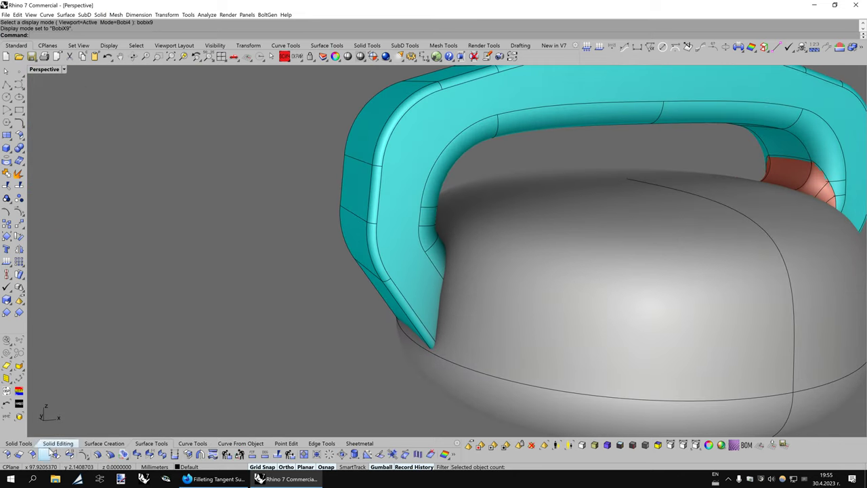
right_click(14, 452)
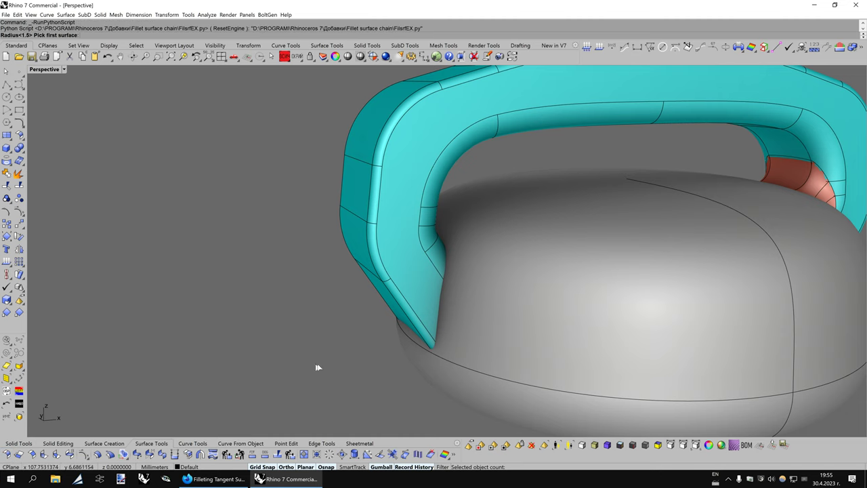
left_click(416, 280)
left_click(478, 320)
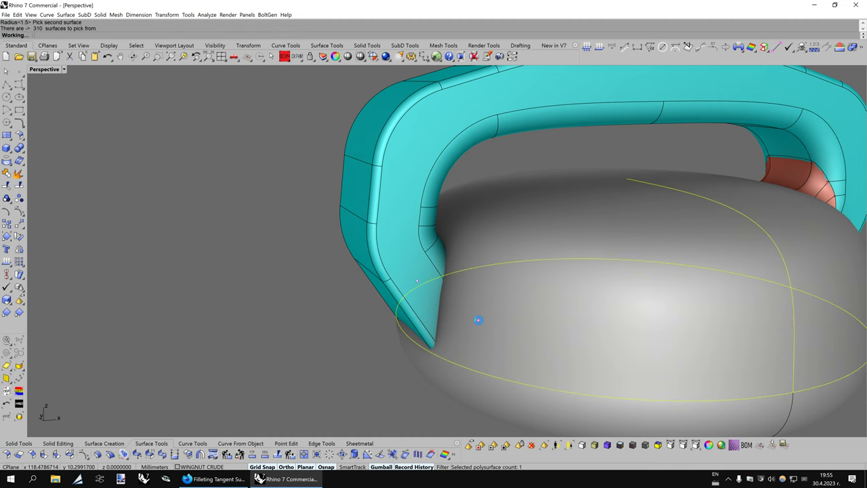
right_click_drag(484, 319, 489, 315)
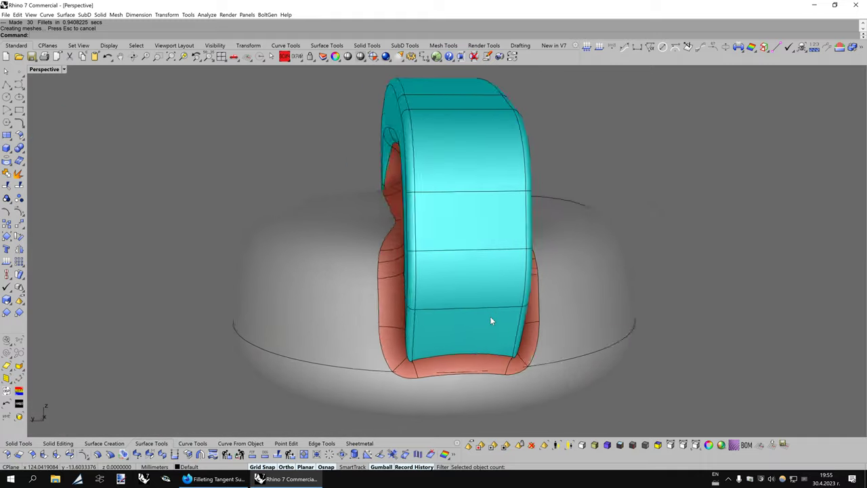